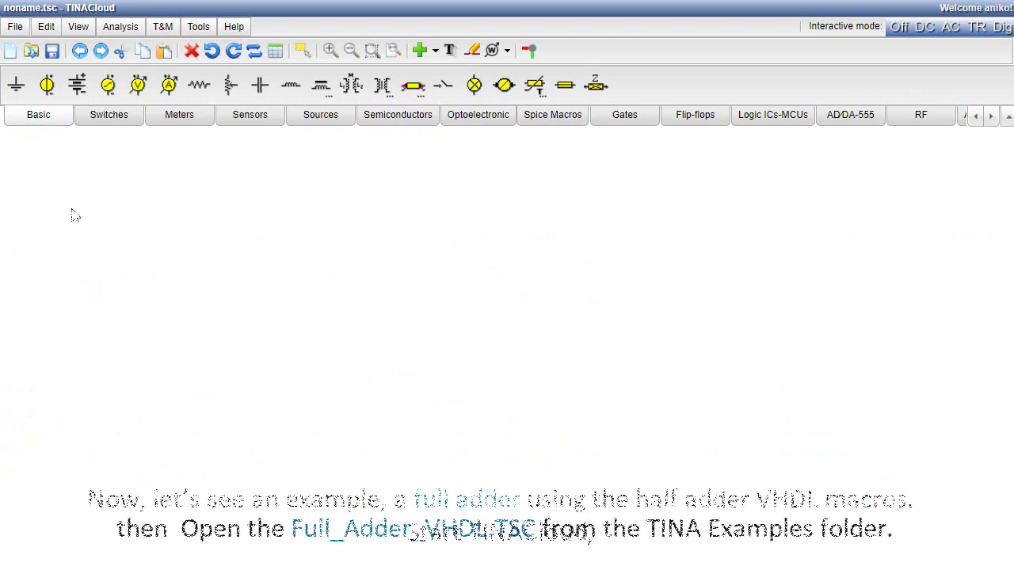
- Open the Full_Adder_VHDL.TSC example from the TINA Examples collection via File > Open
left_click(14, 29)
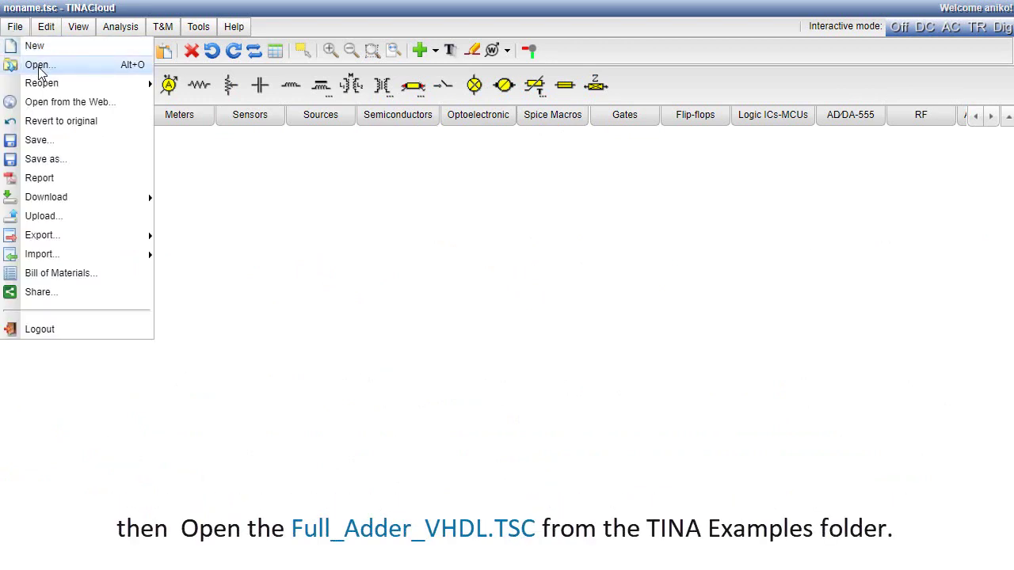
left_click(32, 65)
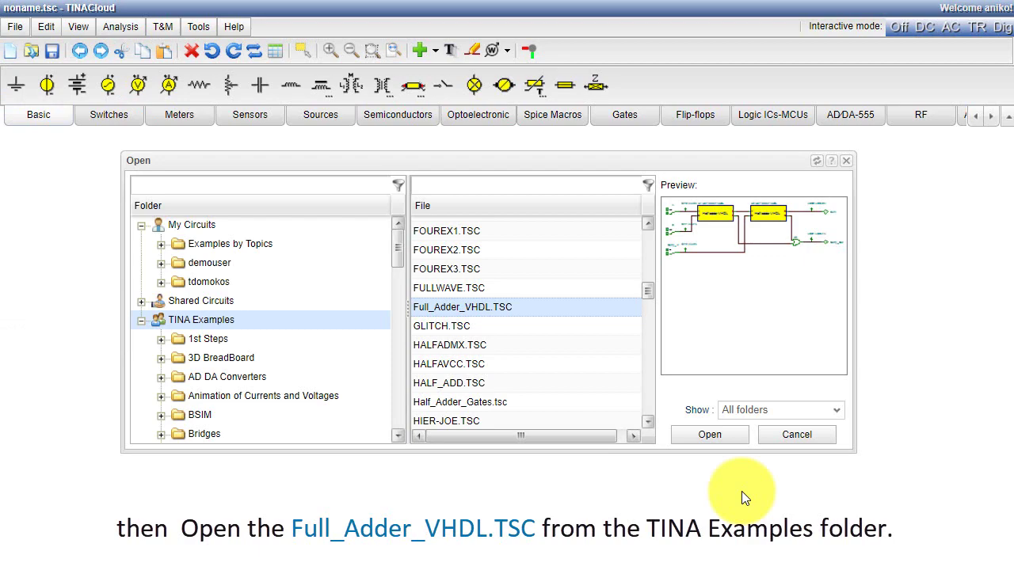
left_click(713, 437)
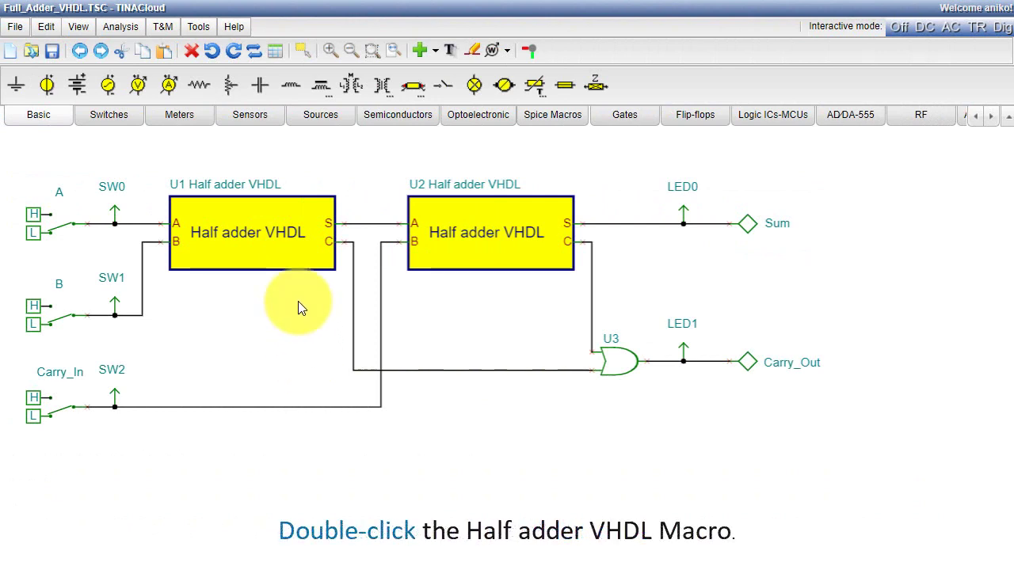
- Read through the U1 half adder's HDL code, then close the code window and U1 properties
double_click(275, 254)
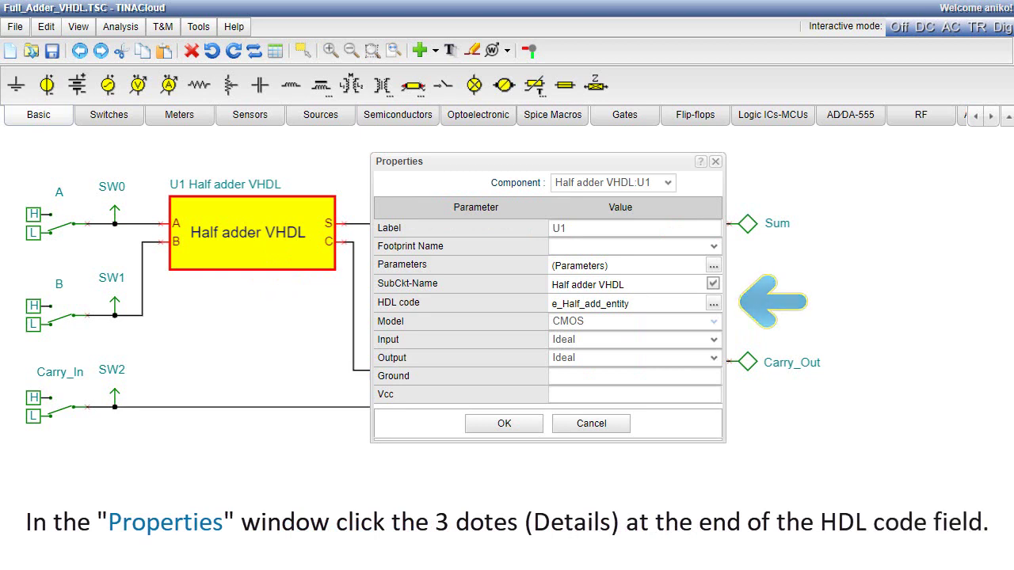
left_click(712, 310)
left_click_drag(754, 309, 756, 331)
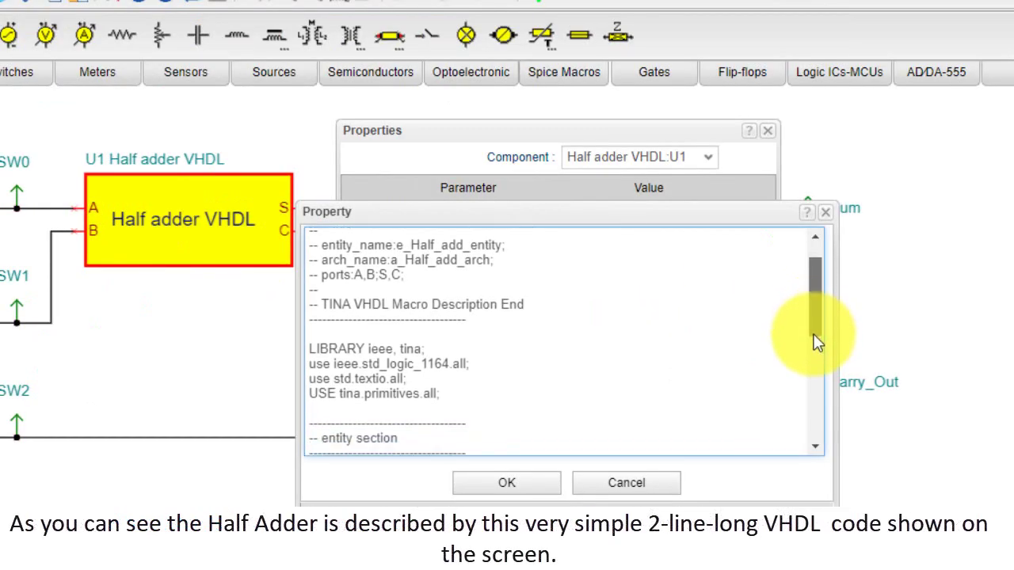
left_click_drag(818, 342, 862, 429)
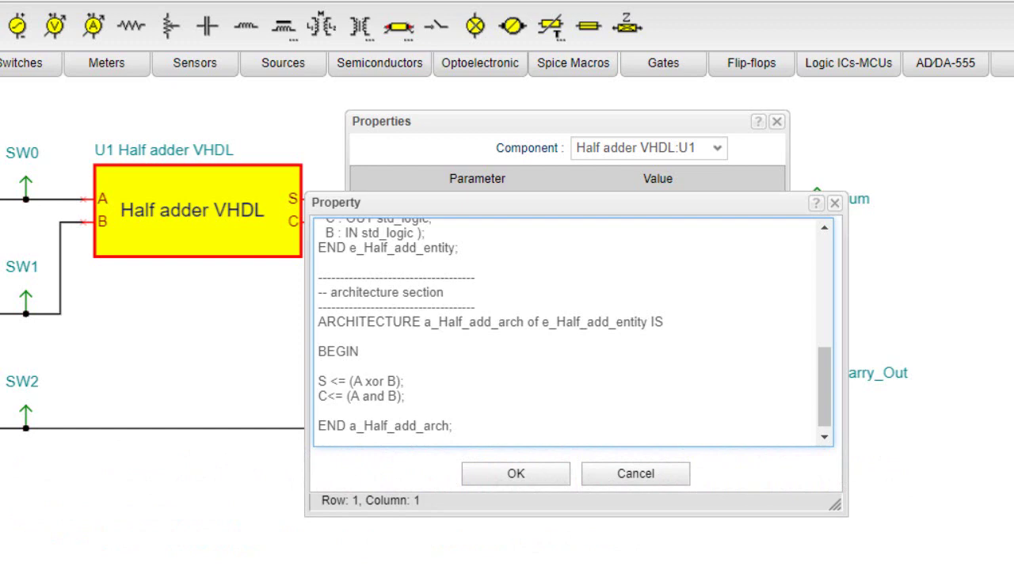
left_click(516, 476)
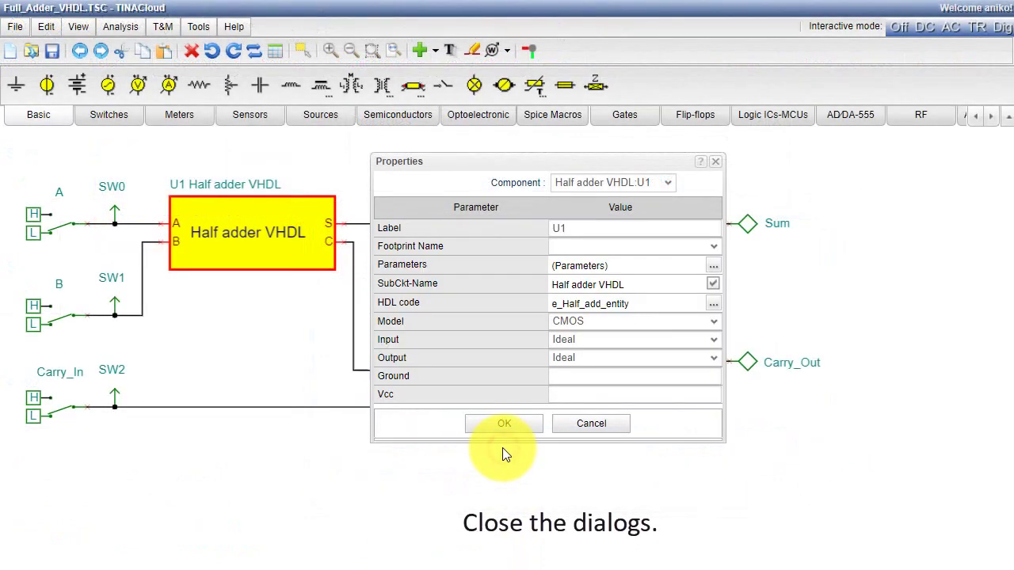
left_click(500, 428)
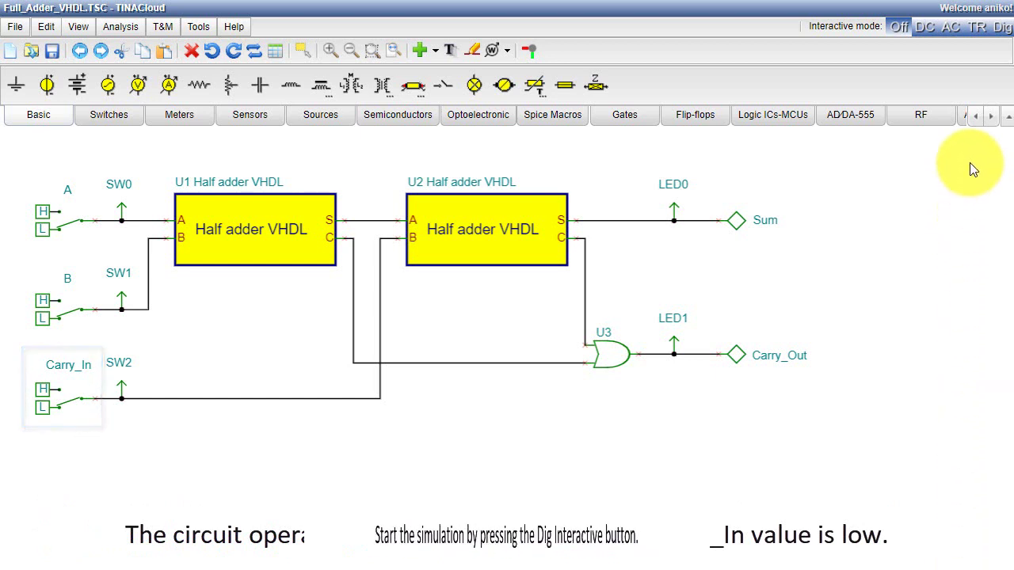
- Start the Dig interactive simulation and toggle A and B through all four combinations
left_click(1000, 34)
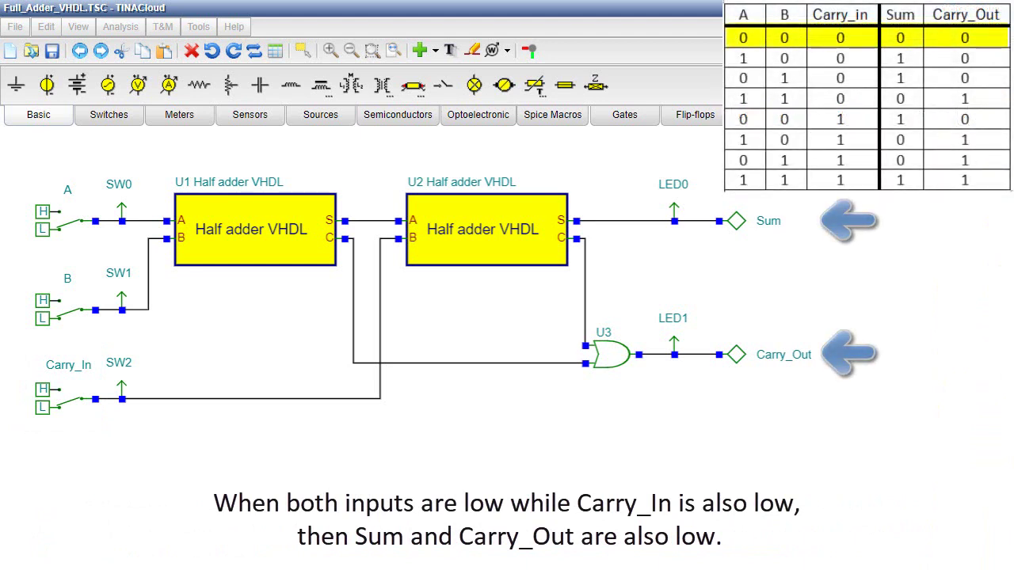
left_click(83, 230)
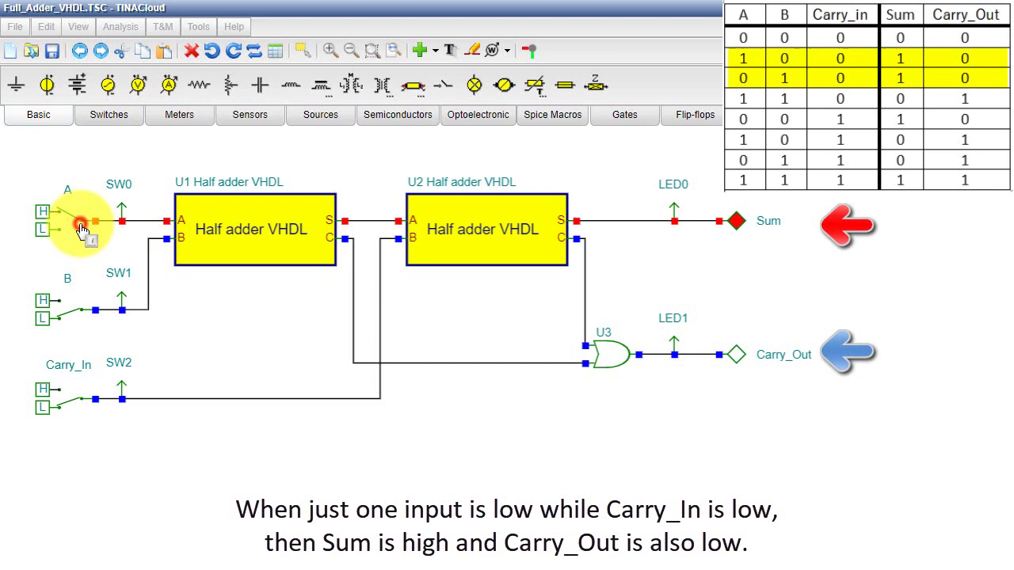
left_click(83, 231)
left_click(79, 317)
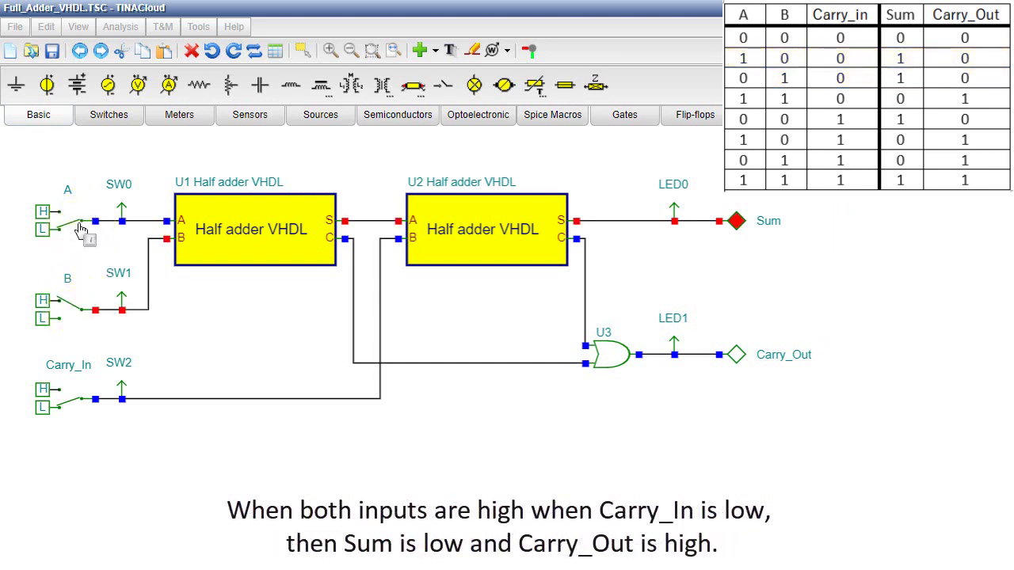
left_click(81, 230)
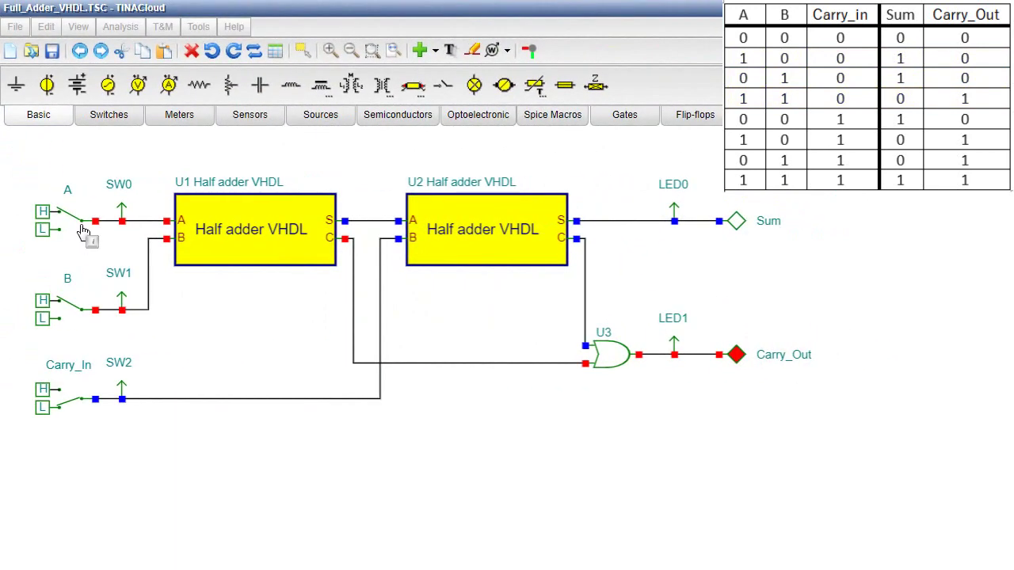
left_click(83, 230)
left_click(78, 315)
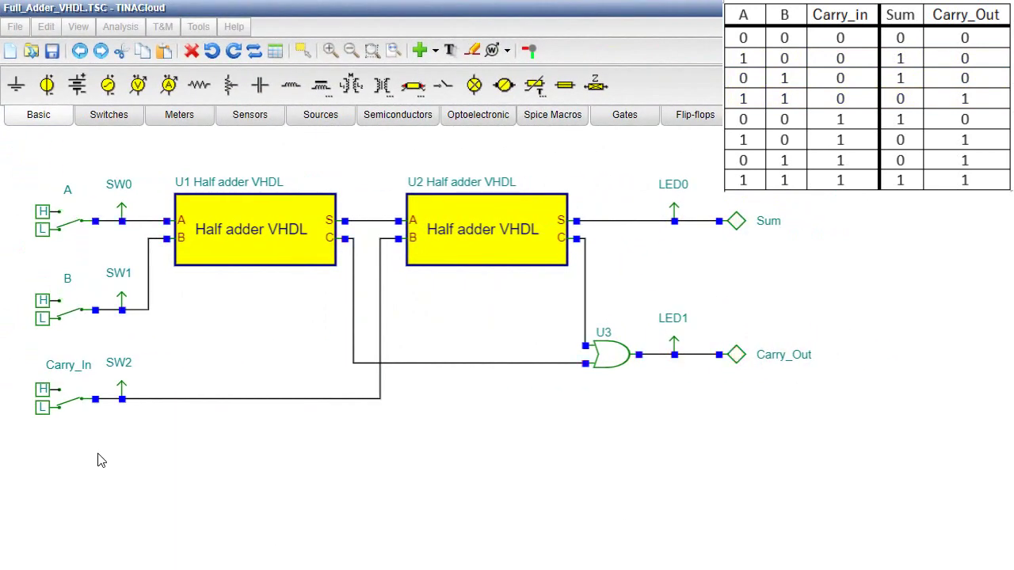
- Set Carry_In high and step A and B through combinations, ending with all three high
left_click(83, 404)
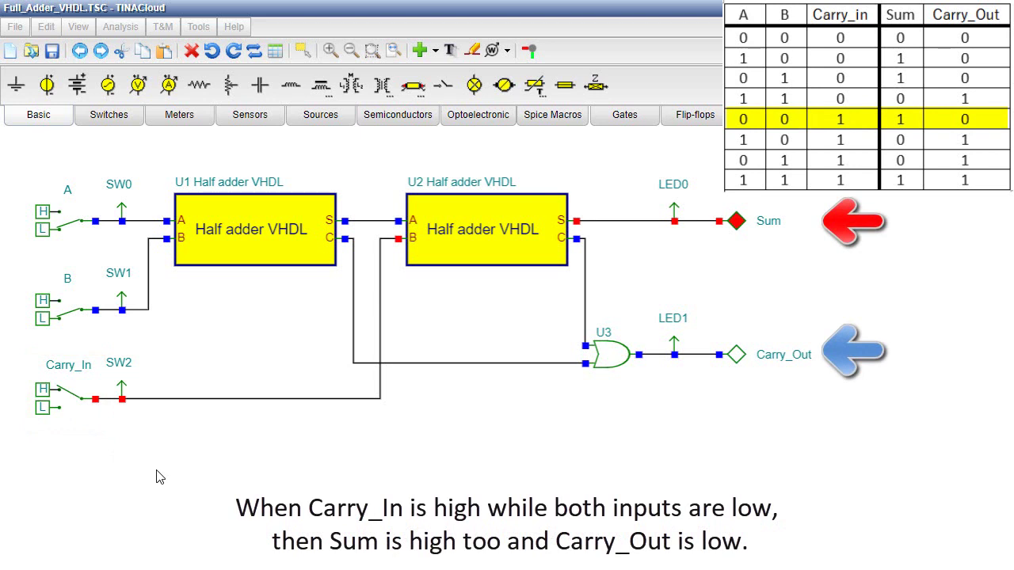
left_click(82, 231)
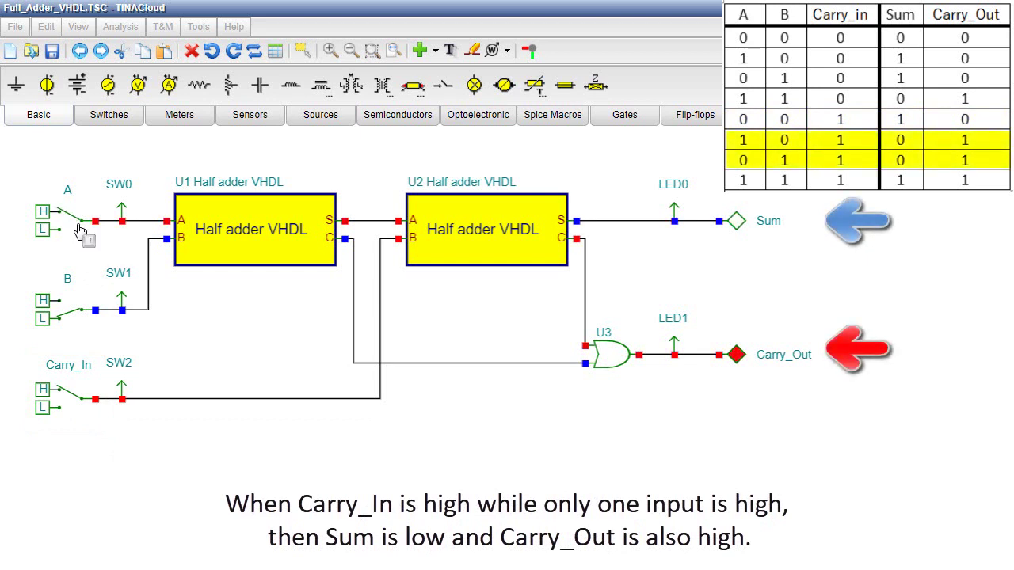
left_click(81, 230)
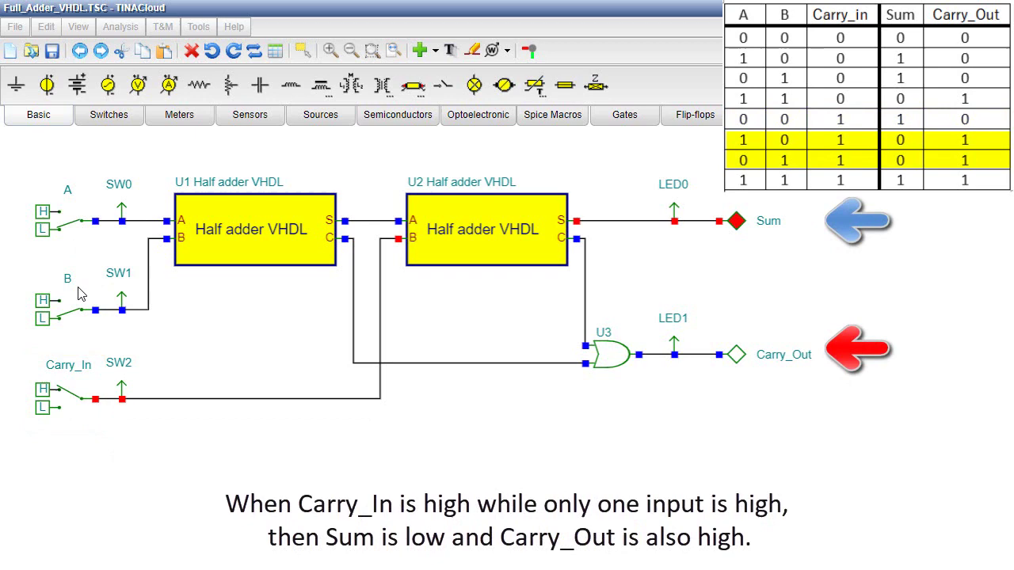
left_click(81, 315)
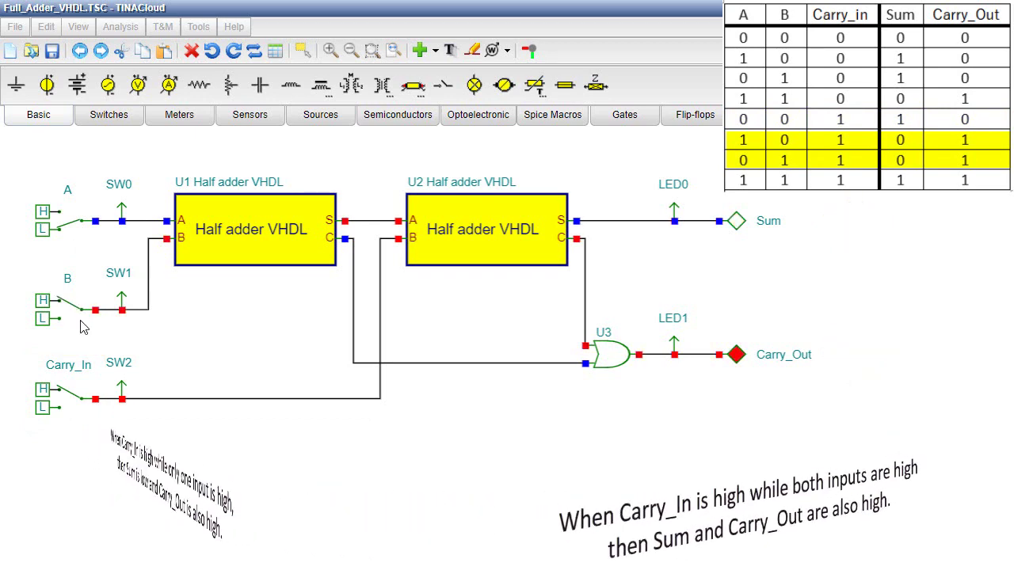
left_click(83, 225)
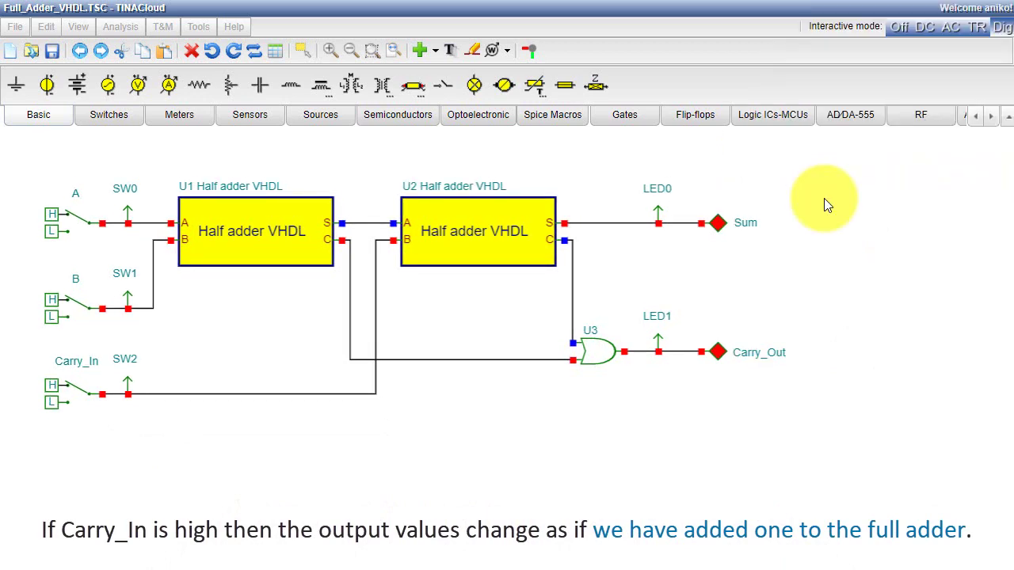
- Switch the interactive simulation Off
left_click(899, 27)
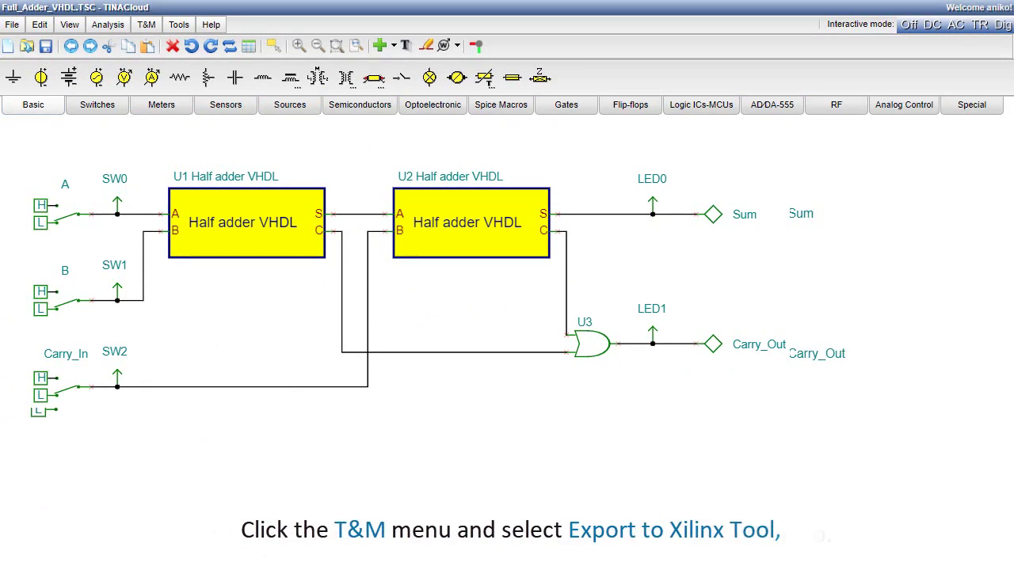
- Export via T&M > Export to Xilinx Tool > Xilinx Vivado and open Full_Adder_VHDL_xilinx_export.zip
left_click(146, 24)
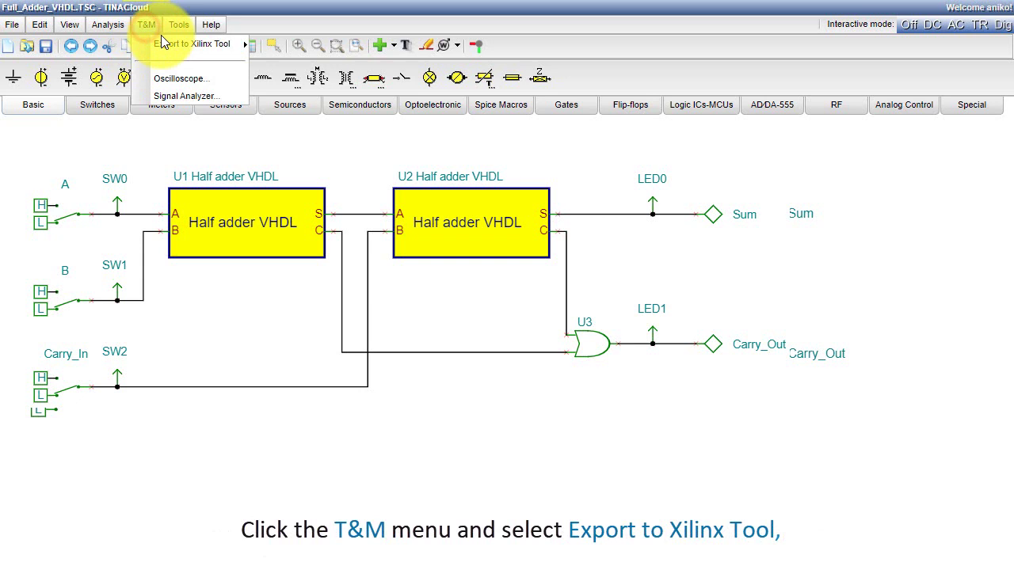
left_click(164, 41)
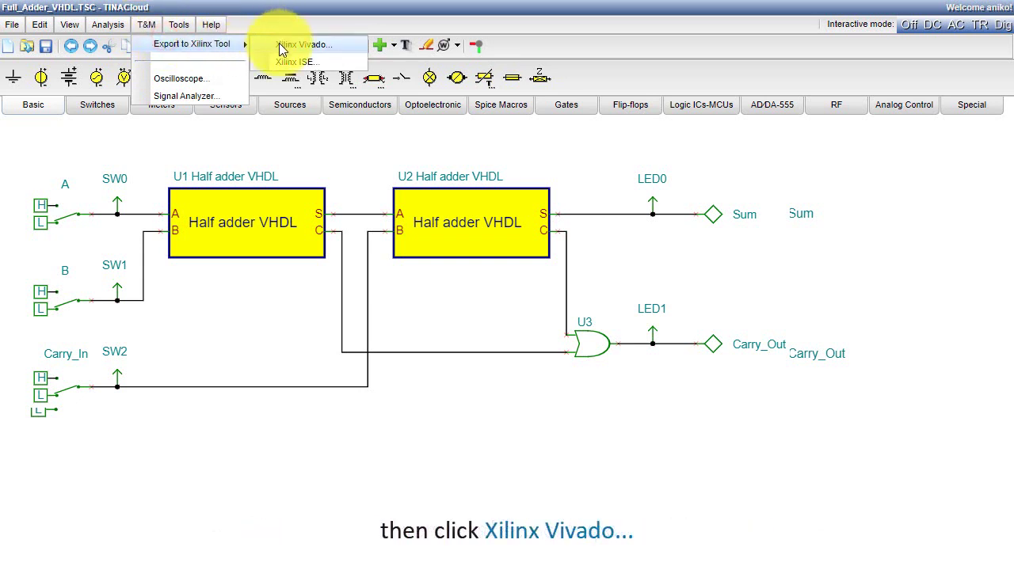
left_click(279, 44)
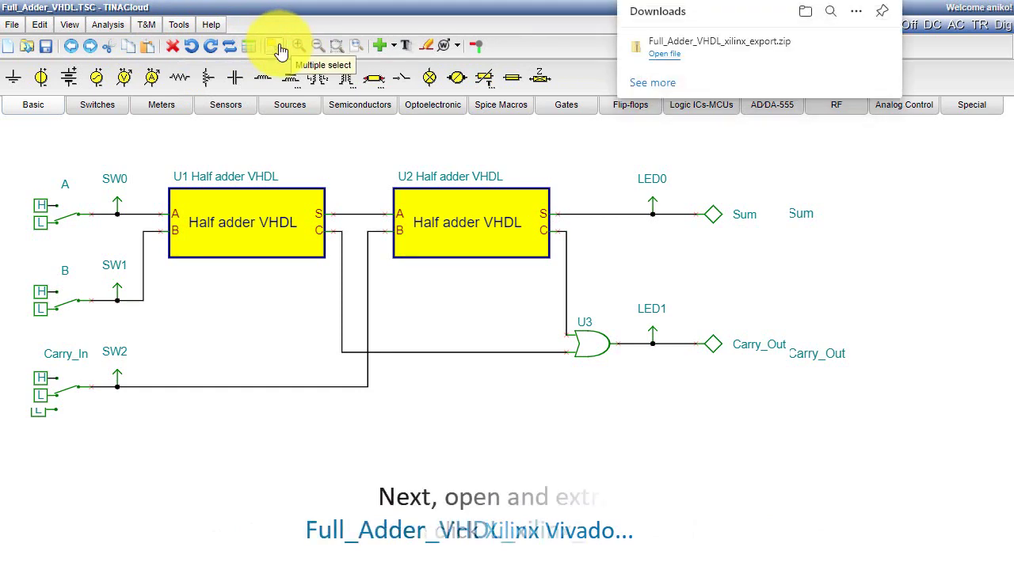
left_click(670, 61)
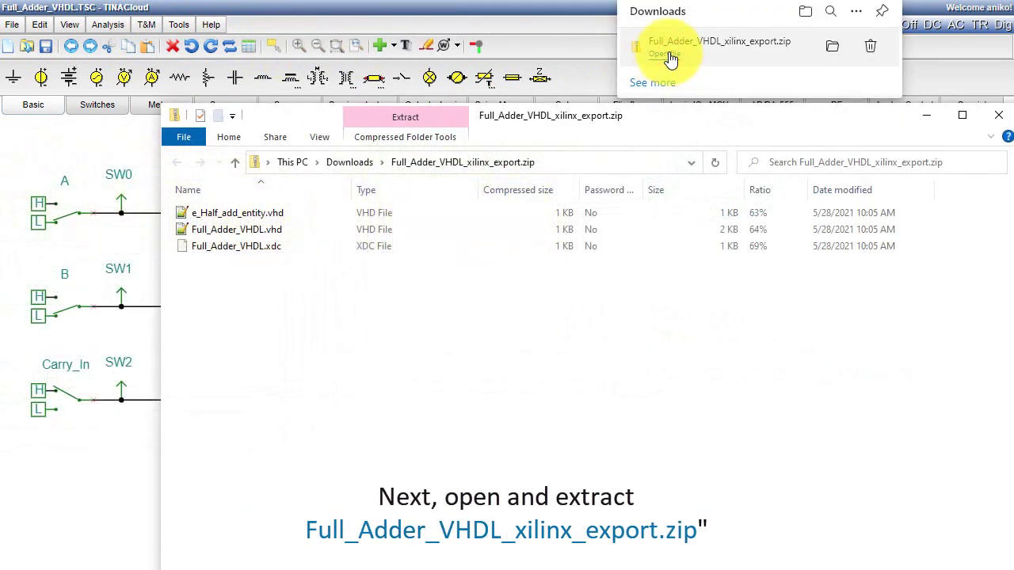
- Copy the three exported files from the zip
left_click(268, 210)
left_click(255, 245, "shift")
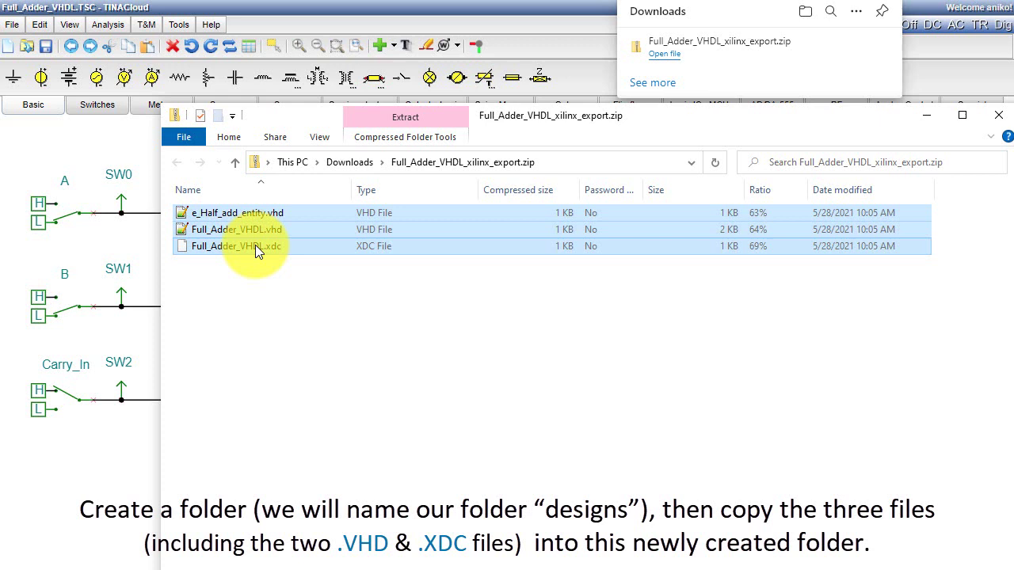
right_click(256, 246)
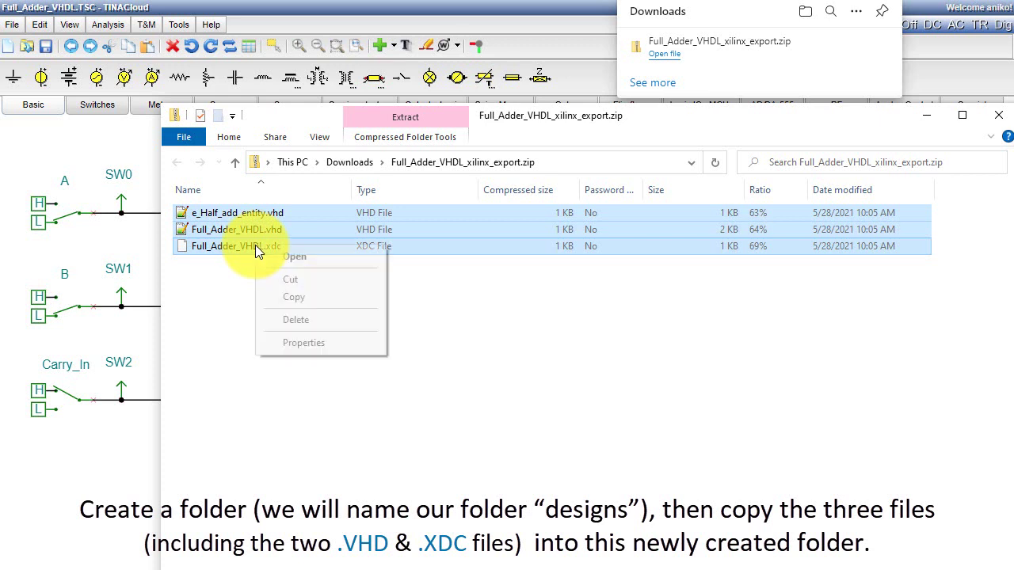
left_click(273, 296)
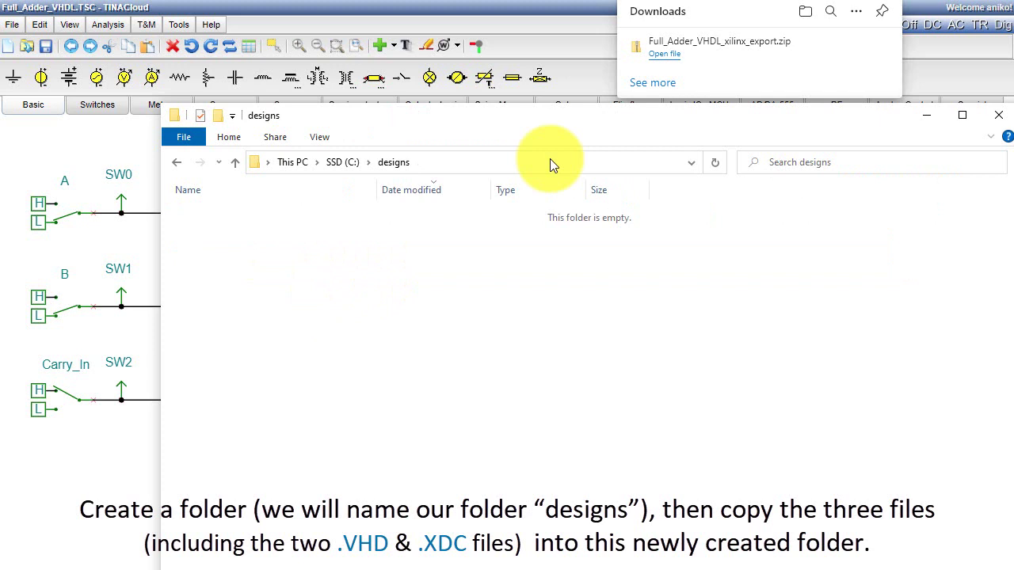
- Paste the three files into the empty C:\designs folder and clear the selection
right_click(527, 254)
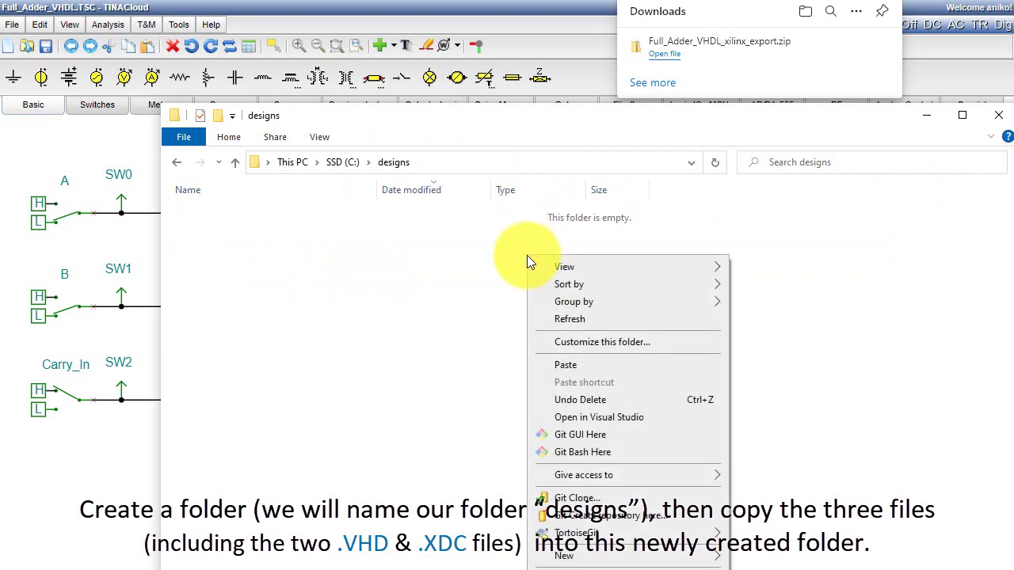
left_click(602, 365)
left_click(600, 365)
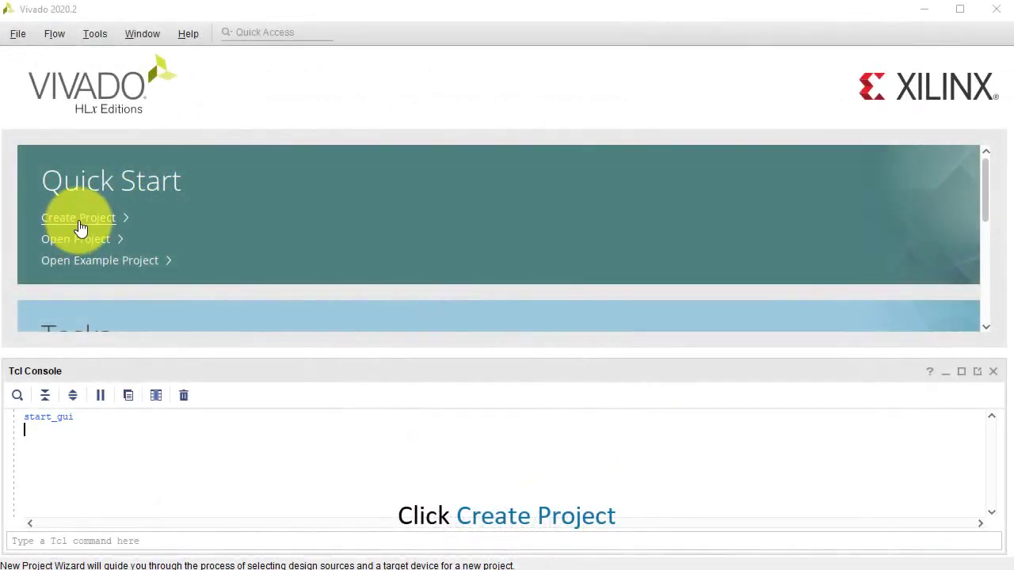
- Start a new Vivado project named Full_Adder_VHDL in C:/designs
left_click(79, 221)
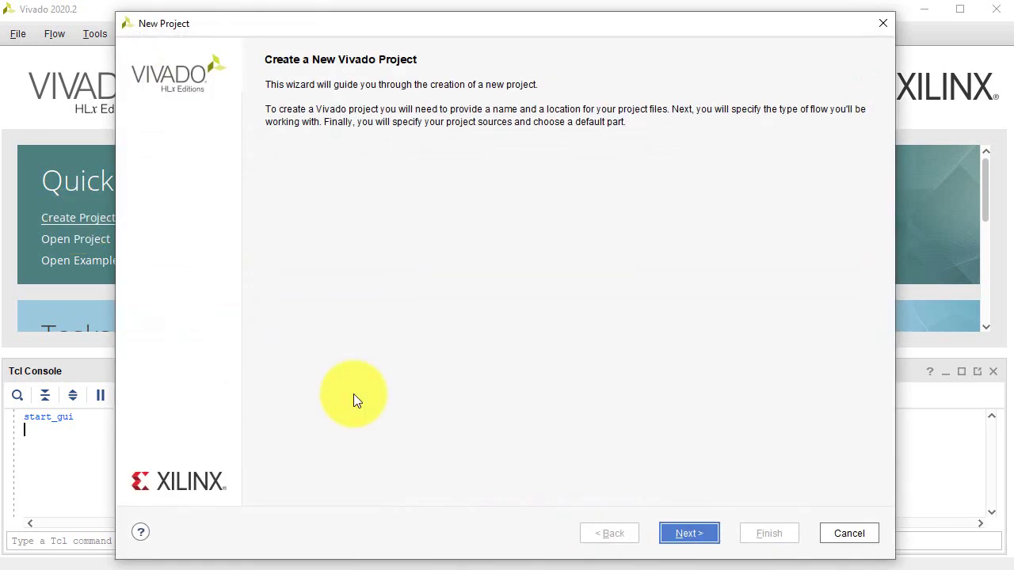
left_click(691, 535)
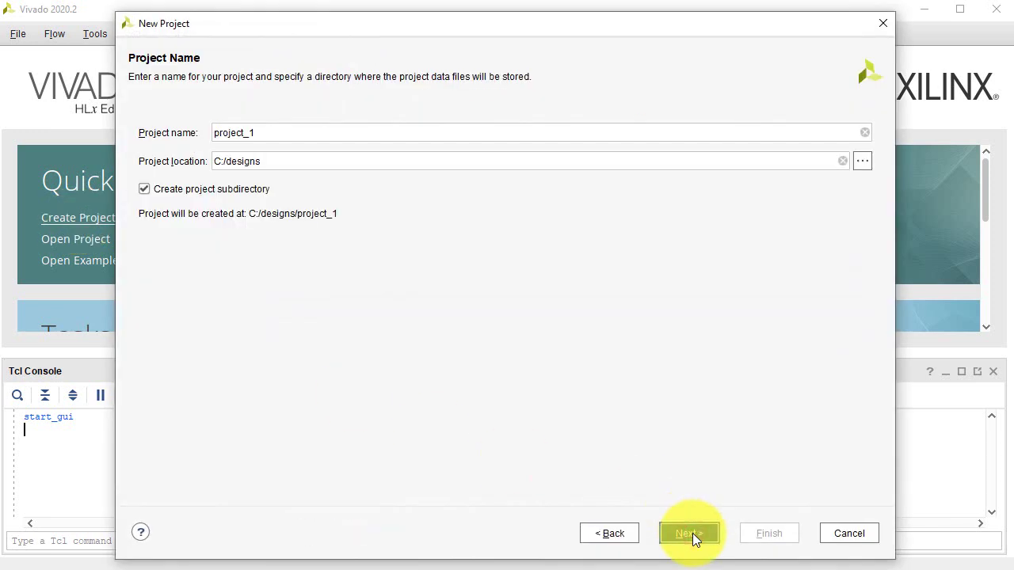
left_click(286, 134)
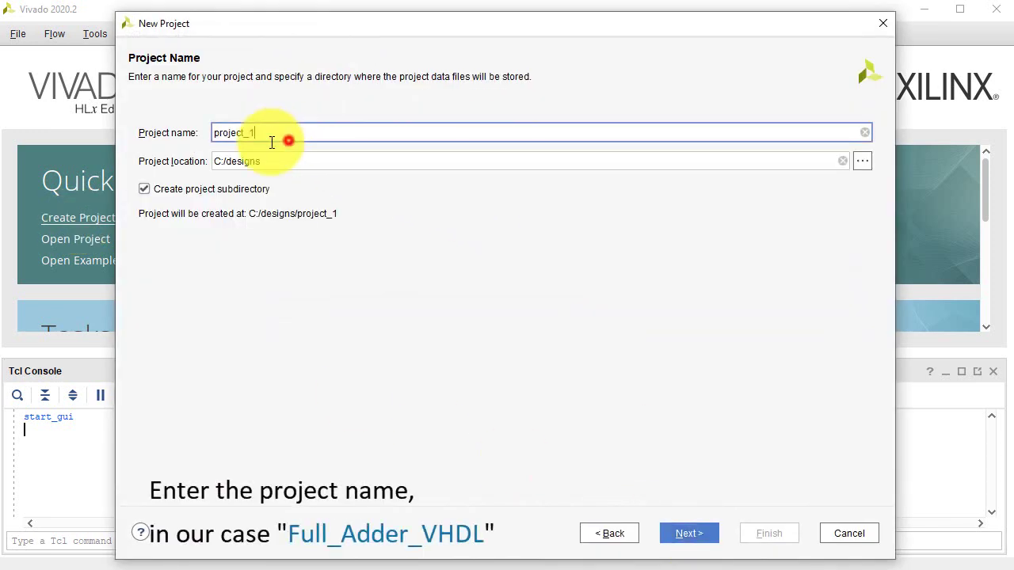
key("BackSpace")
key("BackSpace")
key("BackSpace")
key("BackSpace")
key("BackSpace")
key("BackSpace")
key("BackSpace")
key("BackSpace")
key("BackSpace")
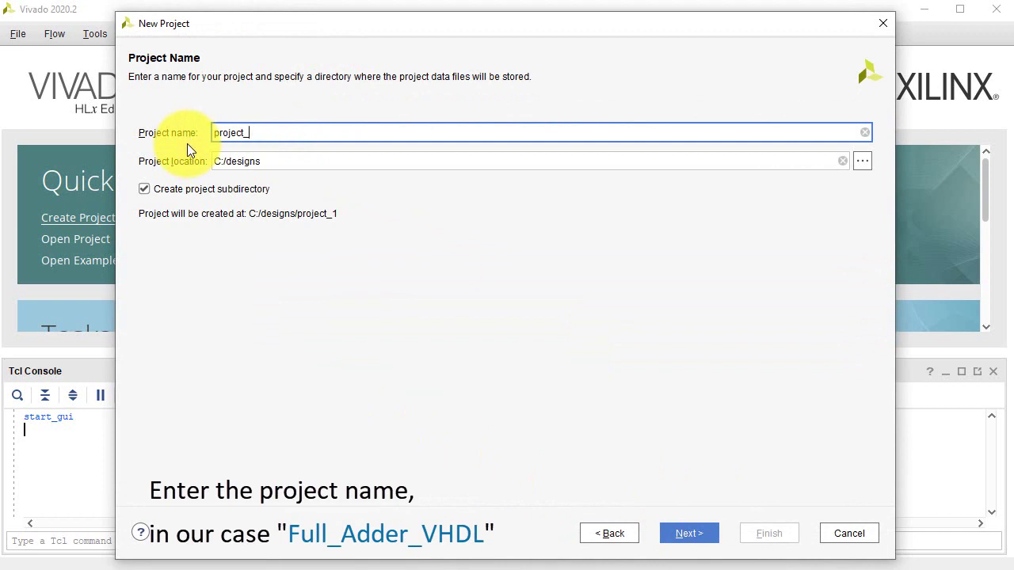
type("Full_Adder_VHDL")
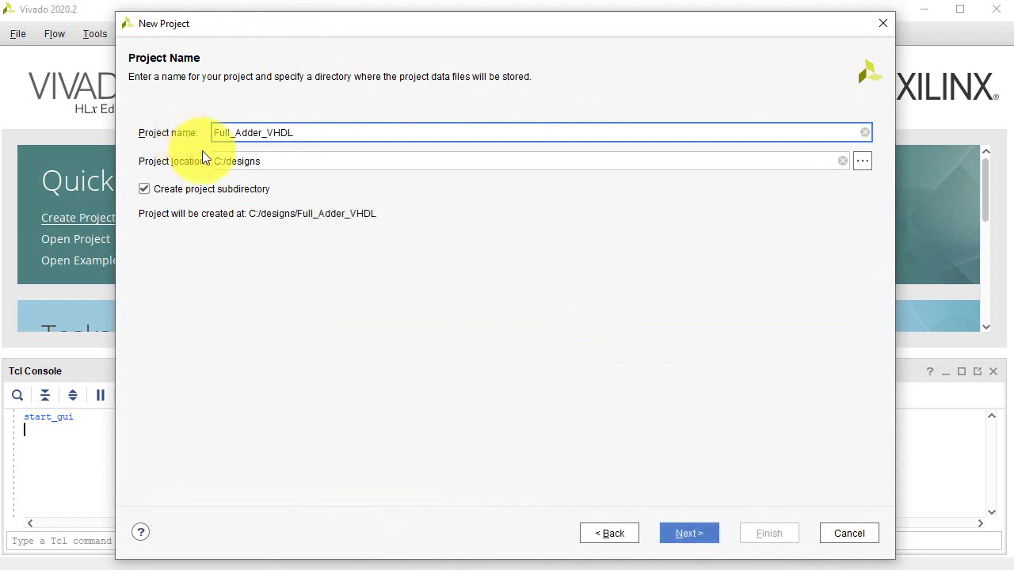
left_click(685, 530)
left_click(685, 531)
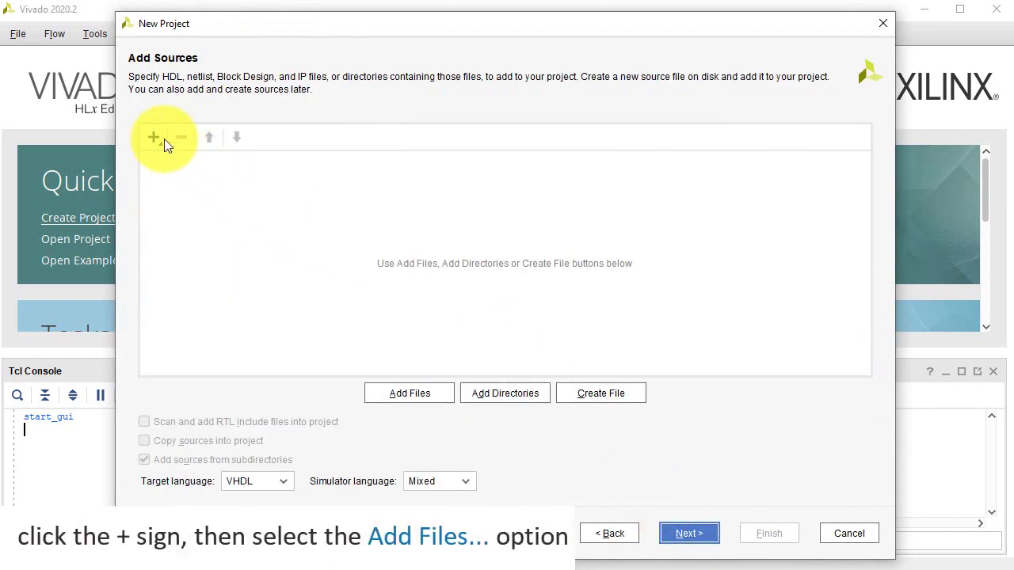
- Add e_Half_add_entity.vhd and Full_Adder_VHDL.vhd as project sources
left_click(154, 137)
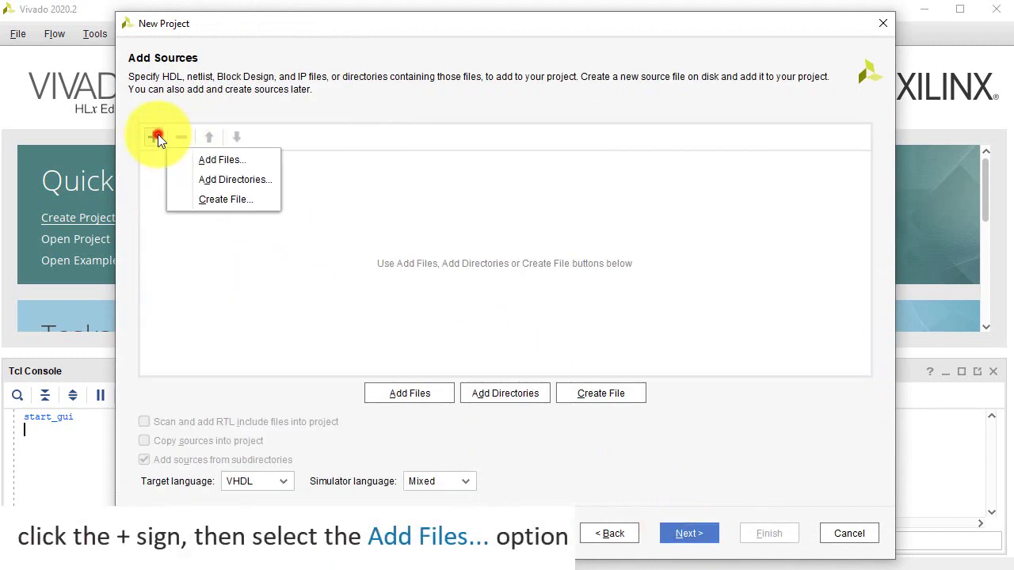
left_click(172, 156)
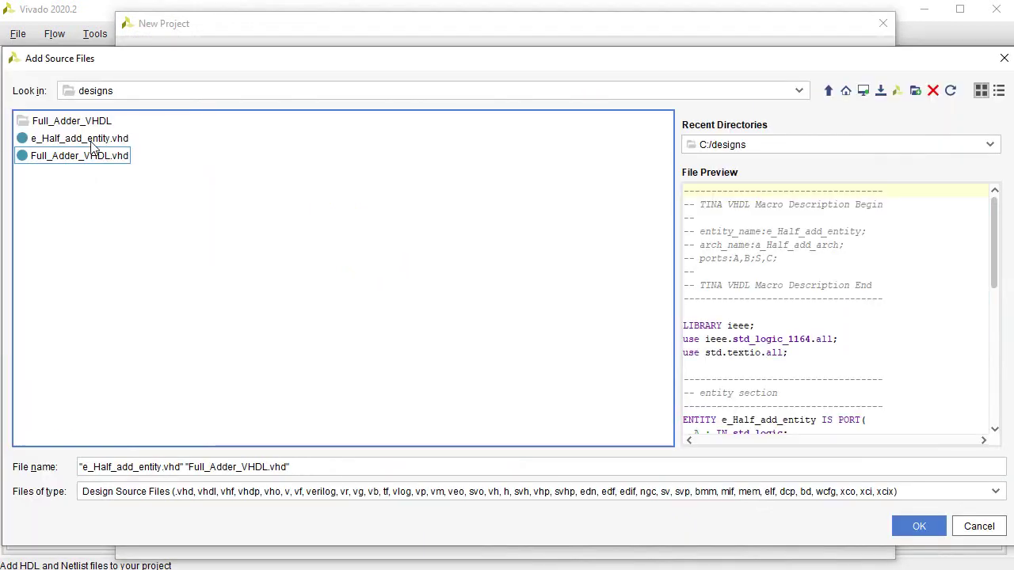
left_click(91, 141)
left_click(95, 155, "ctrl")
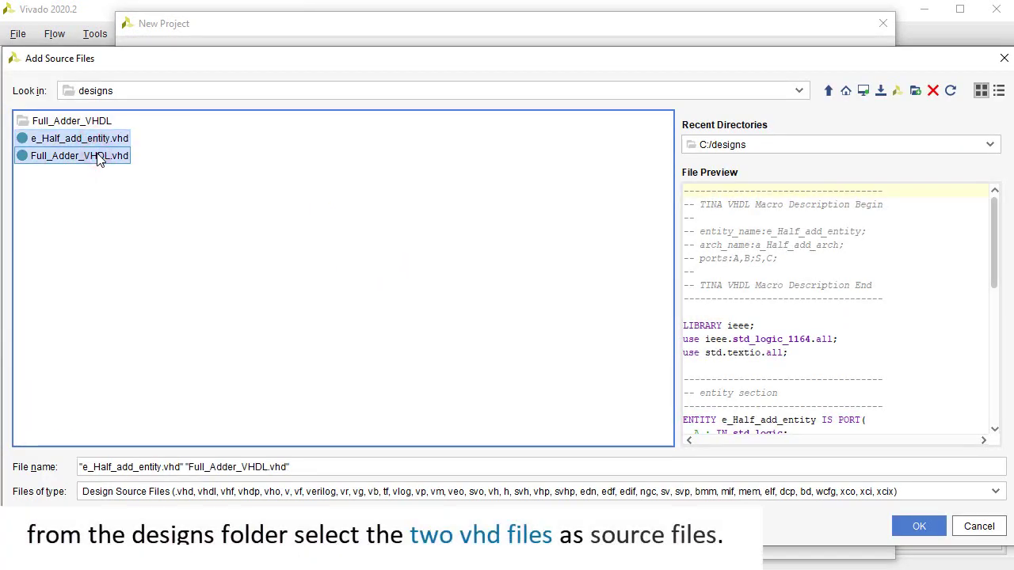
left_click(911, 527)
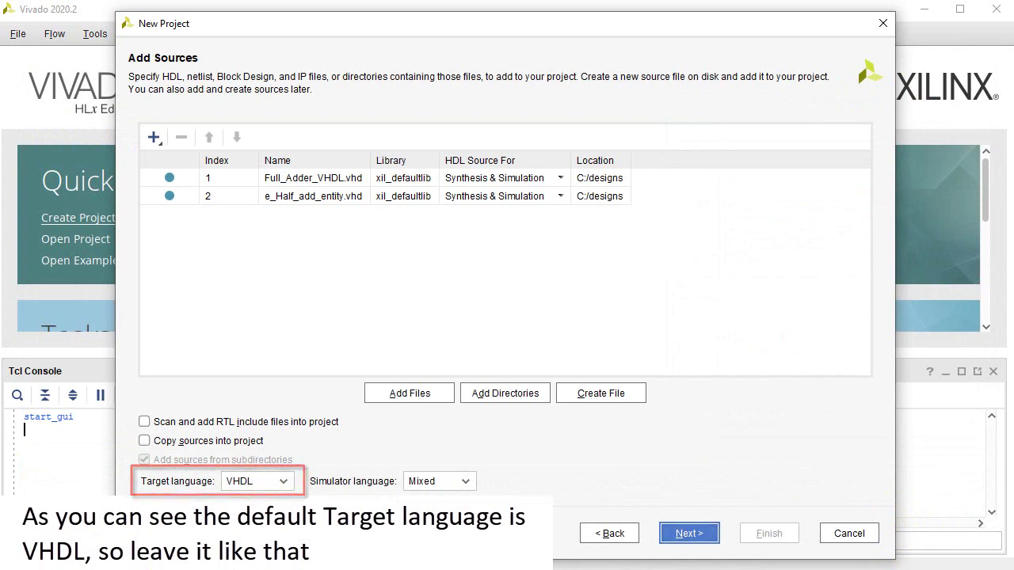
- Add Full_Adder_VHDL.xdc as the project's constraints file
left_click(694, 536)
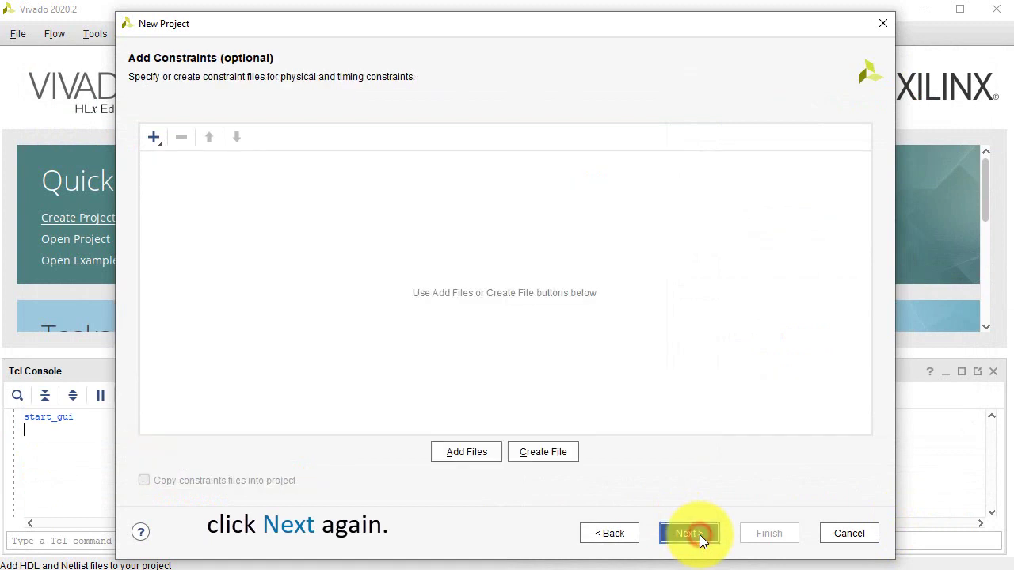
left_click(466, 453)
left_click(76, 146)
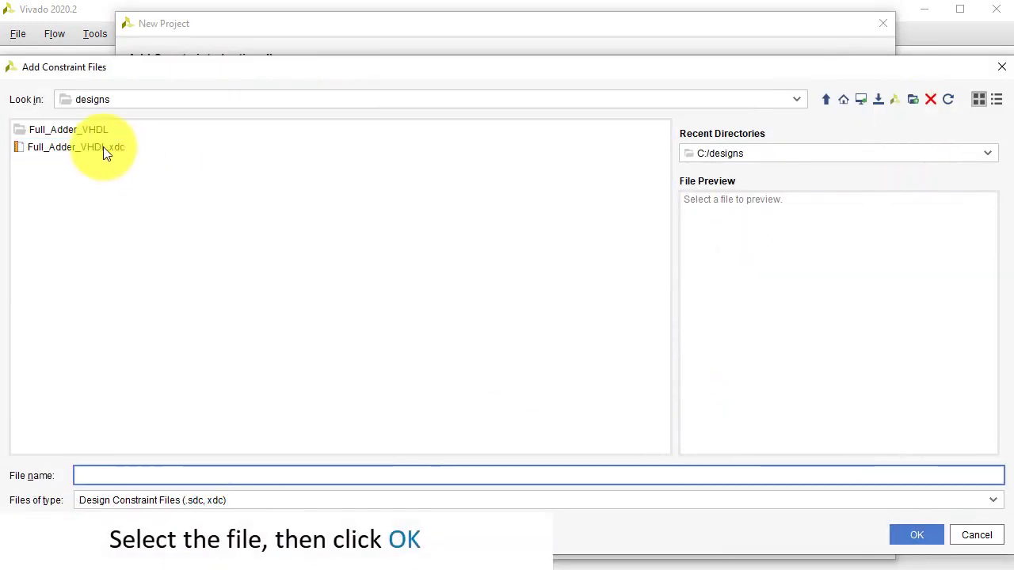
left_click(103, 147)
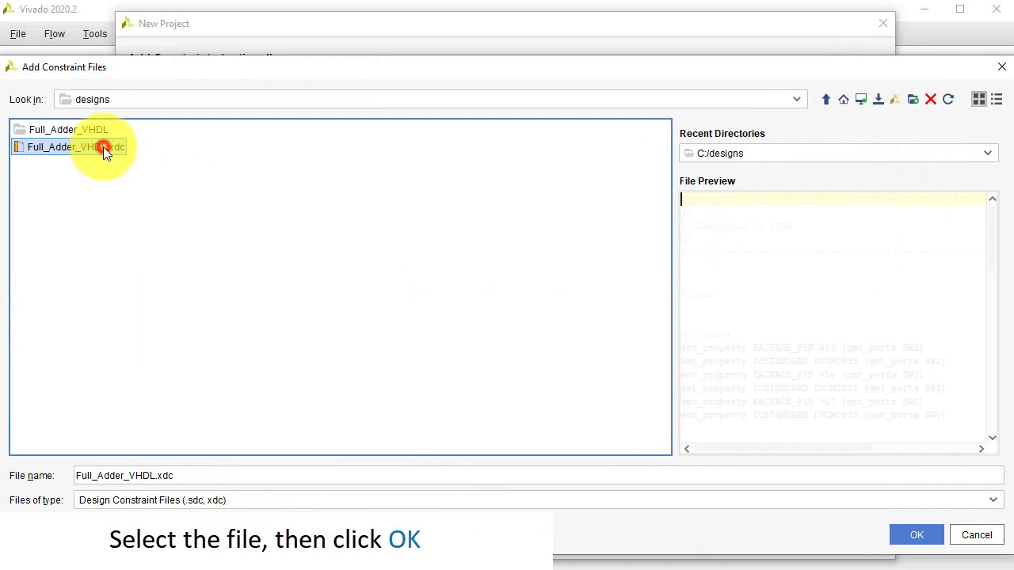
left_click(911, 535)
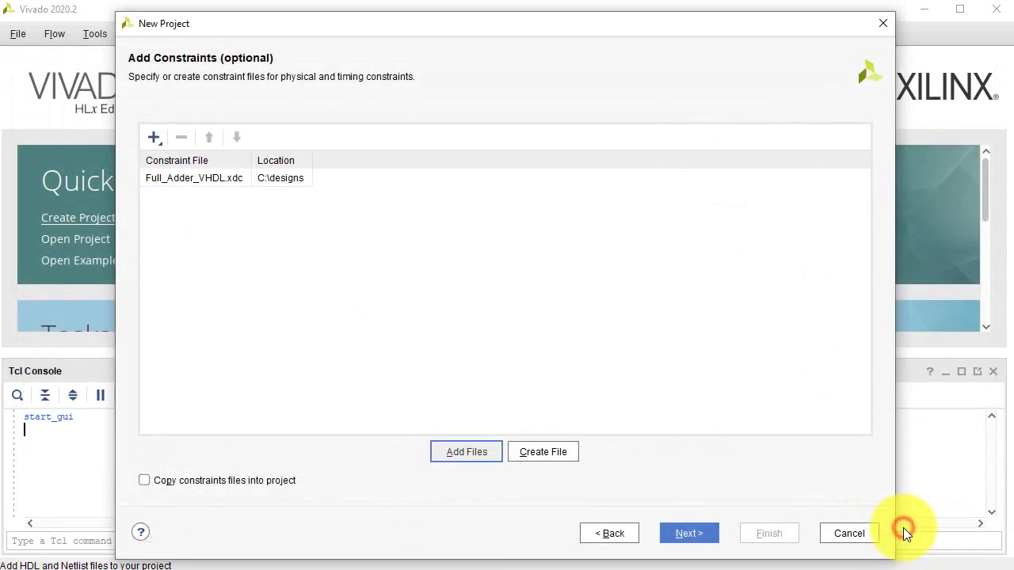
left_click(701, 537)
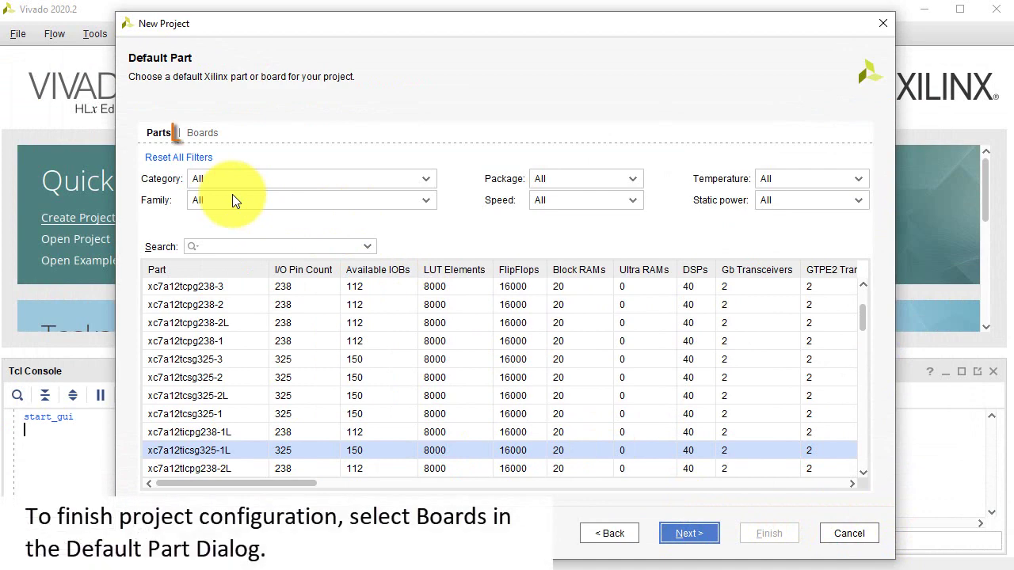
- Target the Basys3 board (xc7a35tcpg236-1) and finish the New Project wizard
left_click(190, 135)
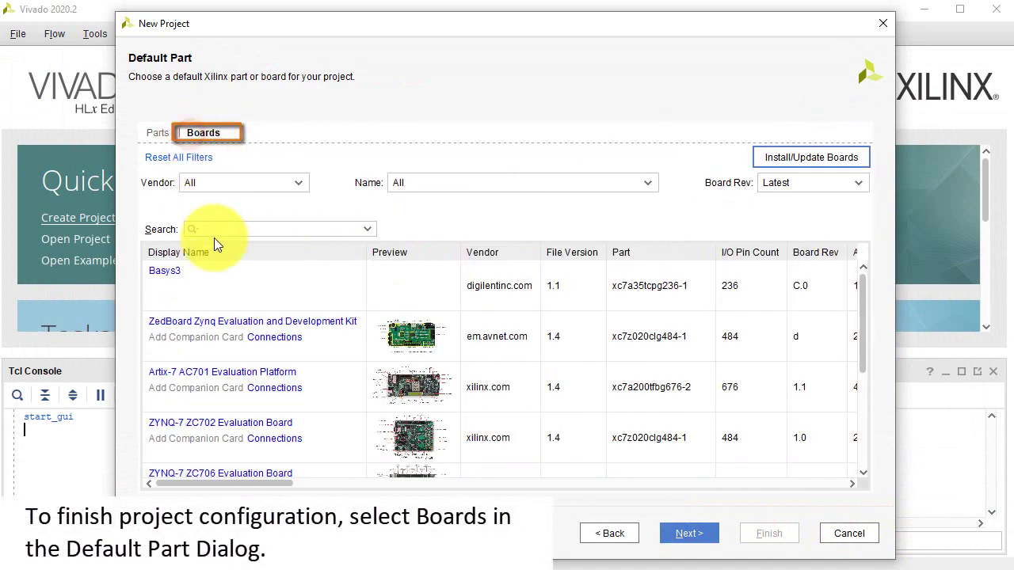
left_click(240, 294)
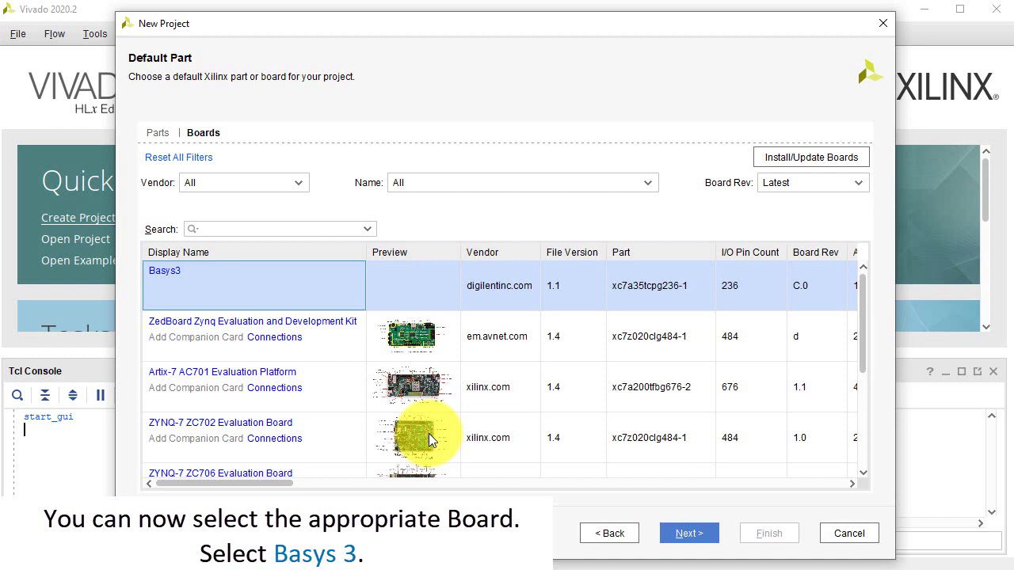
left_click(709, 537)
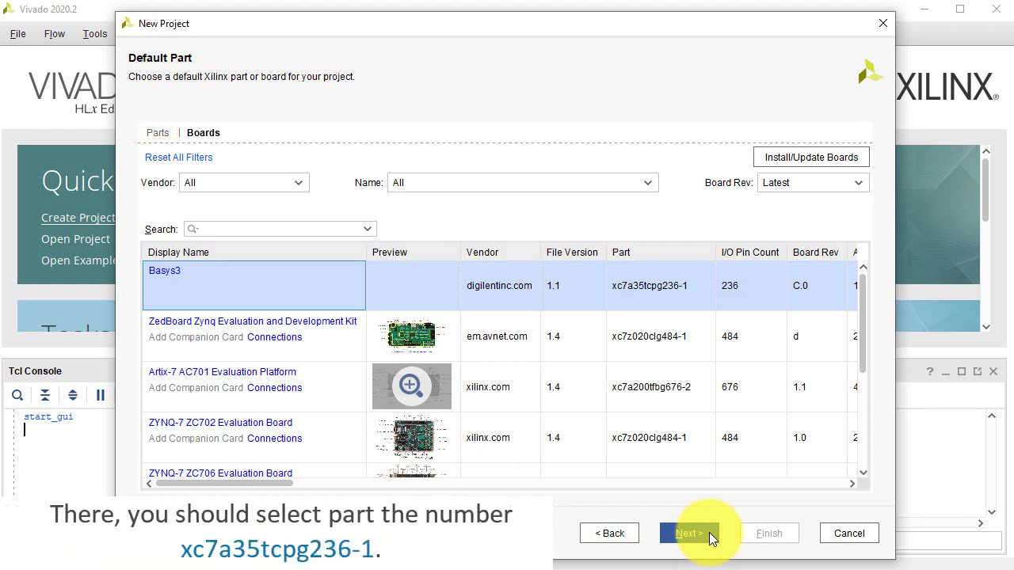
left_click(711, 534)
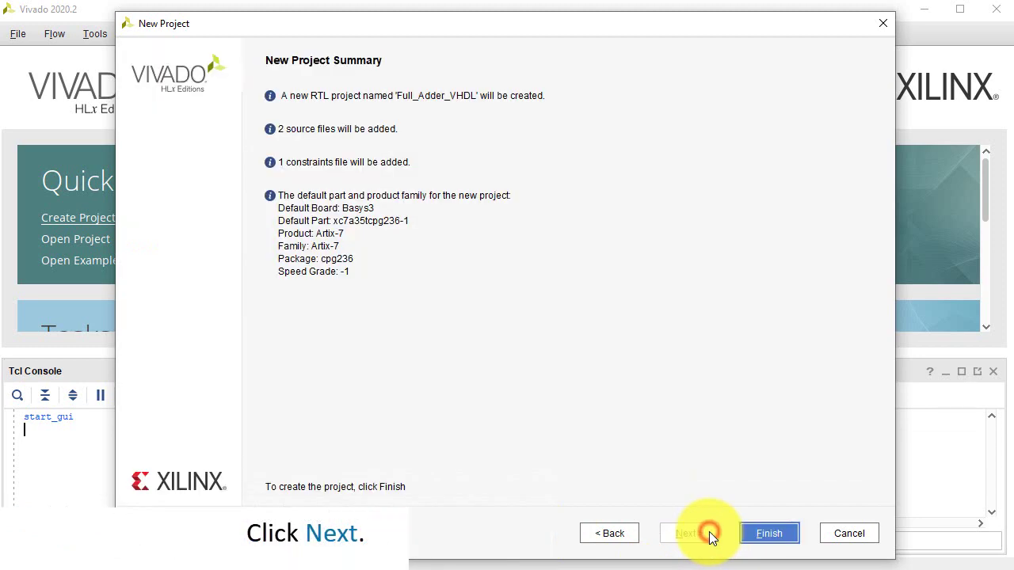
left_click(780, 536)
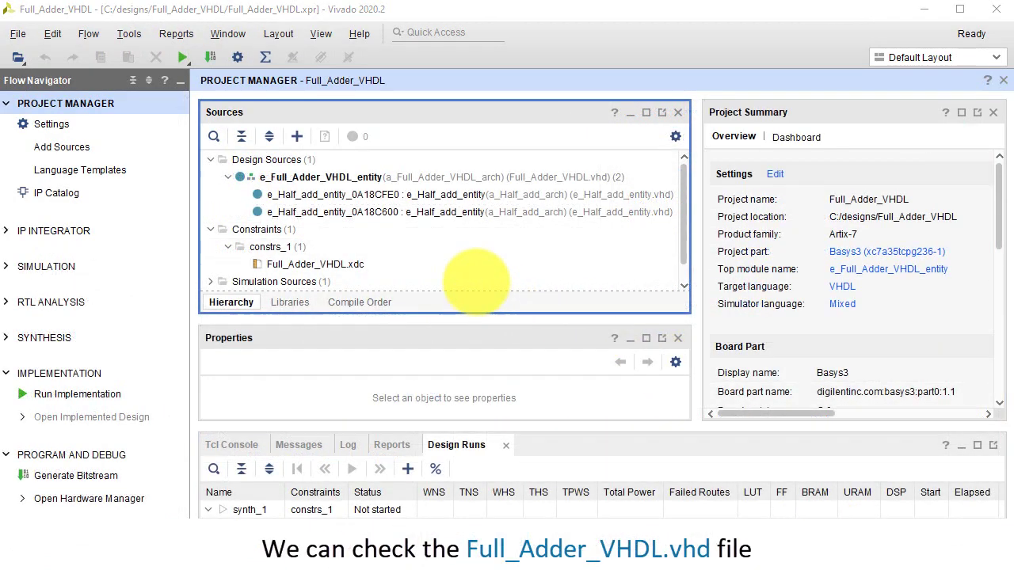
double_click(389, 196)
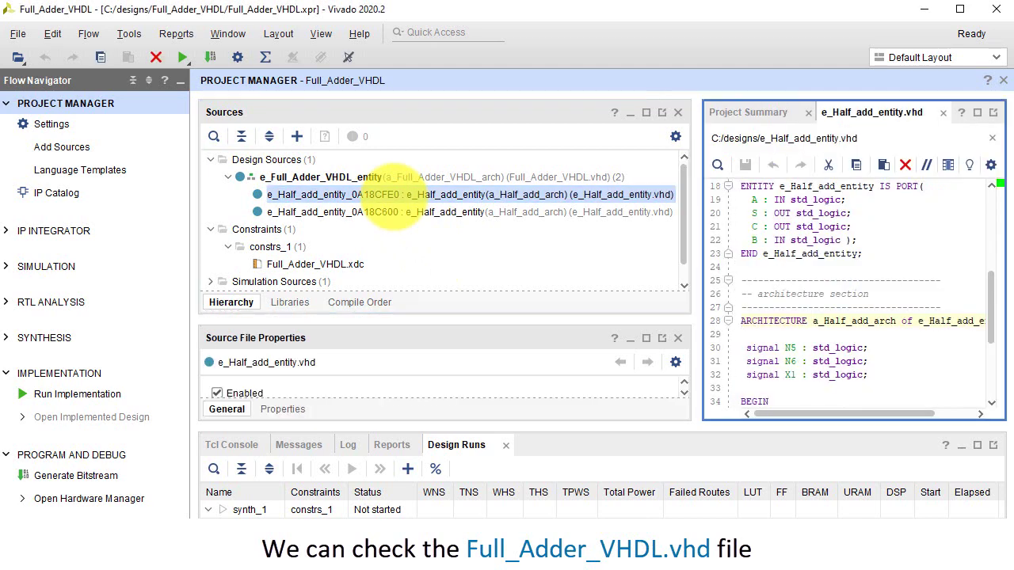
left_click_drag(990, 310, 986, 381)
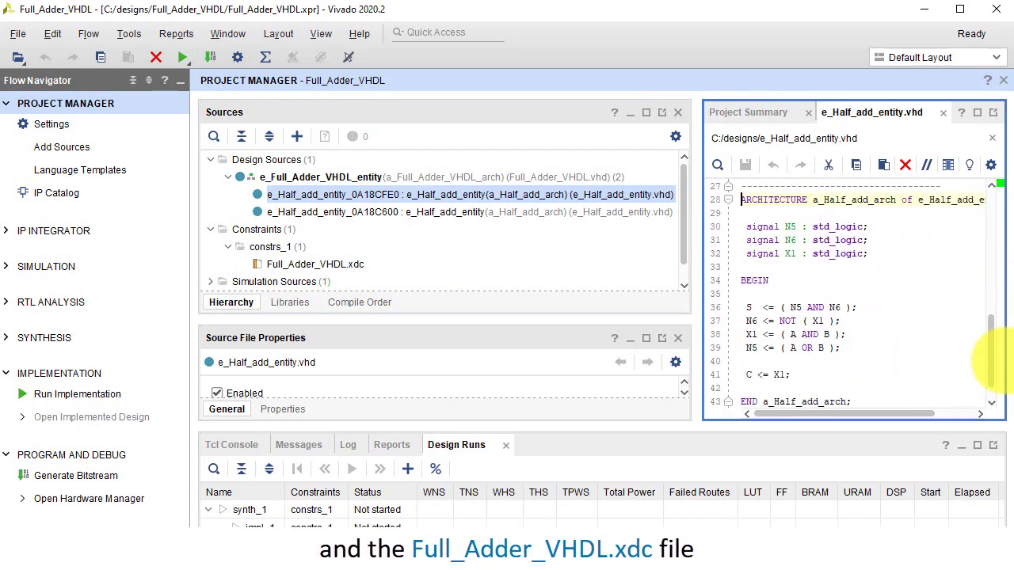
double_click(335, 263)
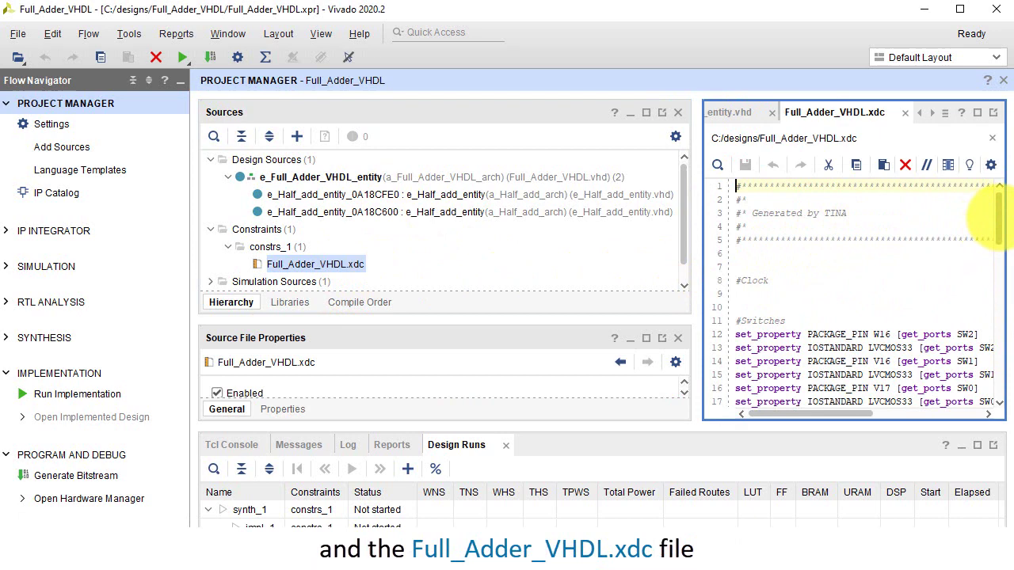
left_click_drag(996, 212, 996, 265)
scroll(982, 256, "up", 5)
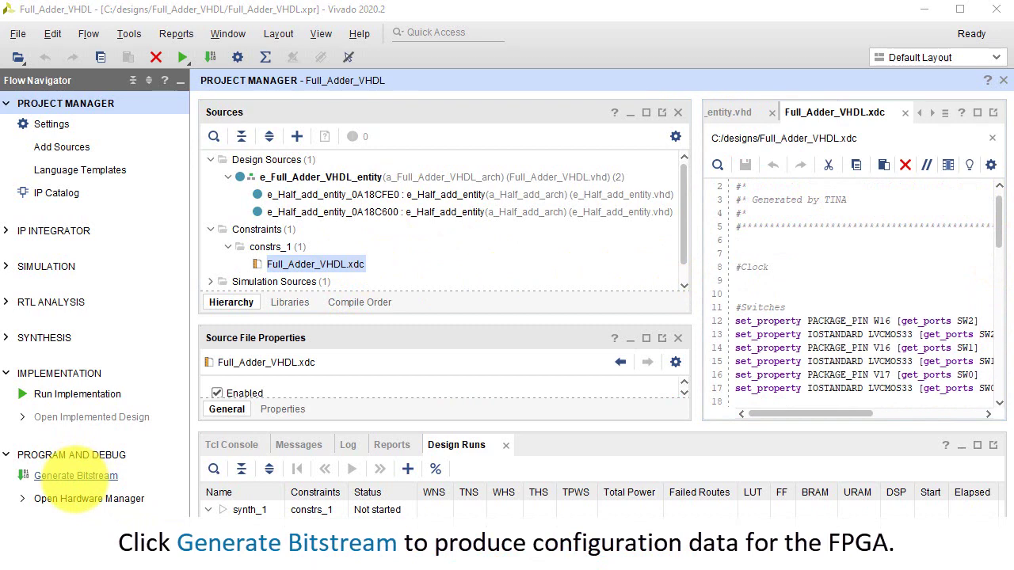
- Generate the bitstream, then open the Hardware Manager from the completion dialog
left_click(75, 475)
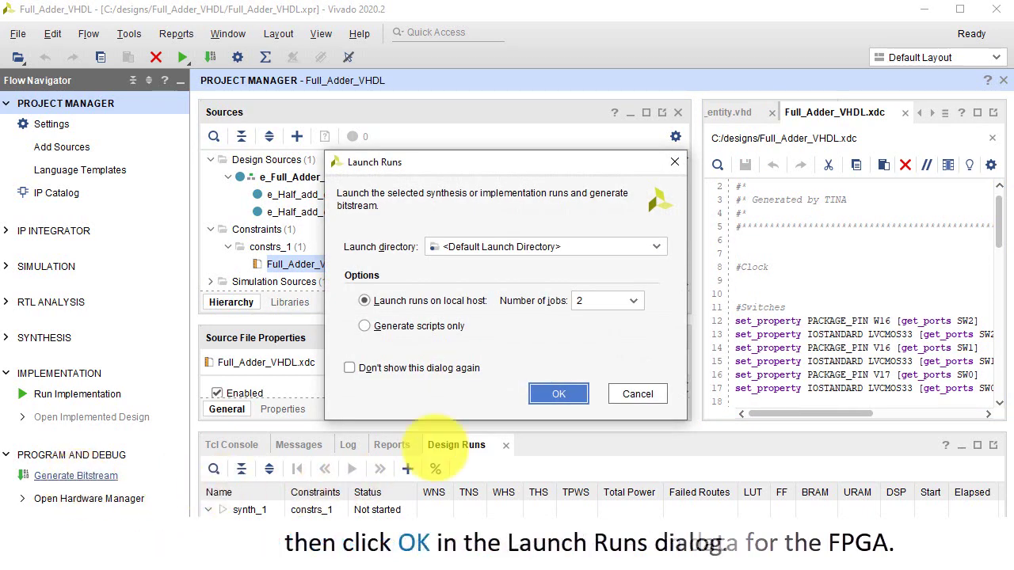
left_click(550, 391)
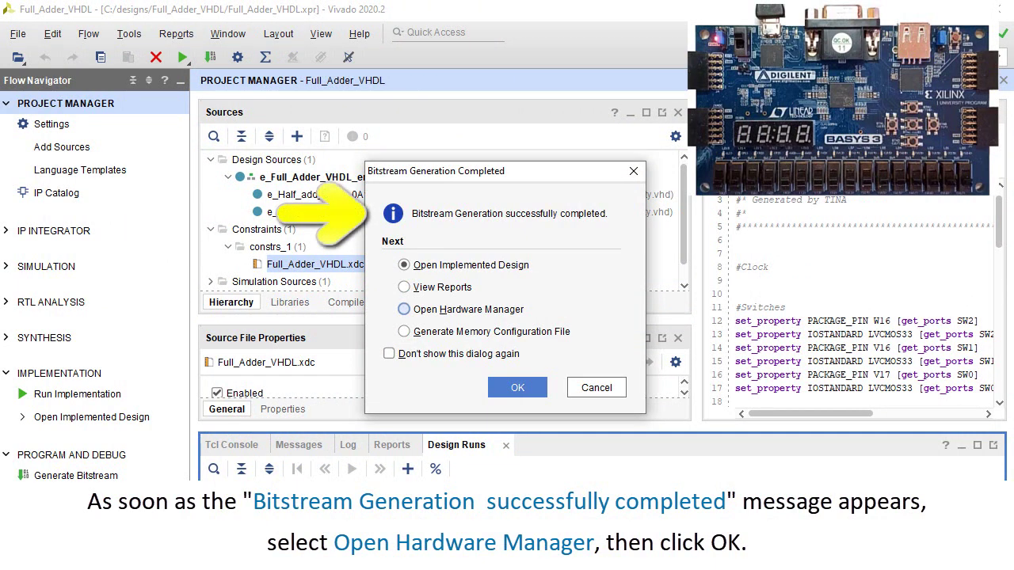
left_click(464, 312)
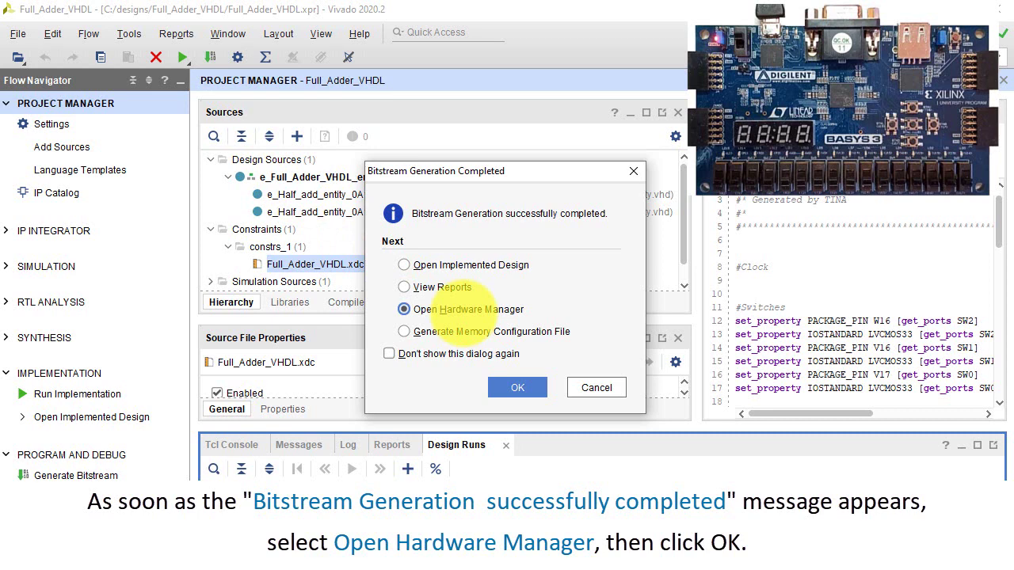
left_click(517, 387)
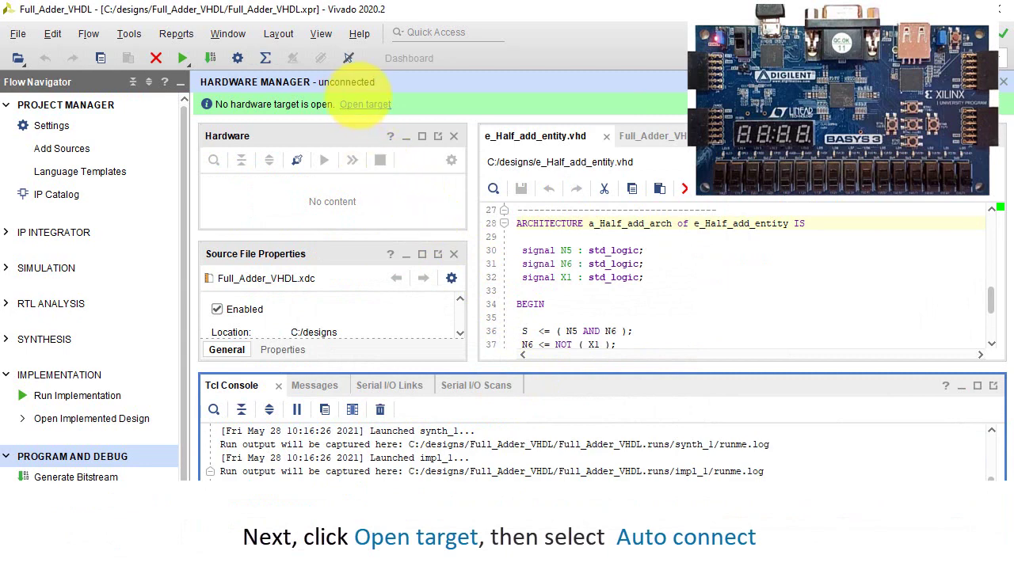
- Auto-connect to the Basys3 board and program device xc7a35t_0 with the full adder bitstream
left_click(364, 104)
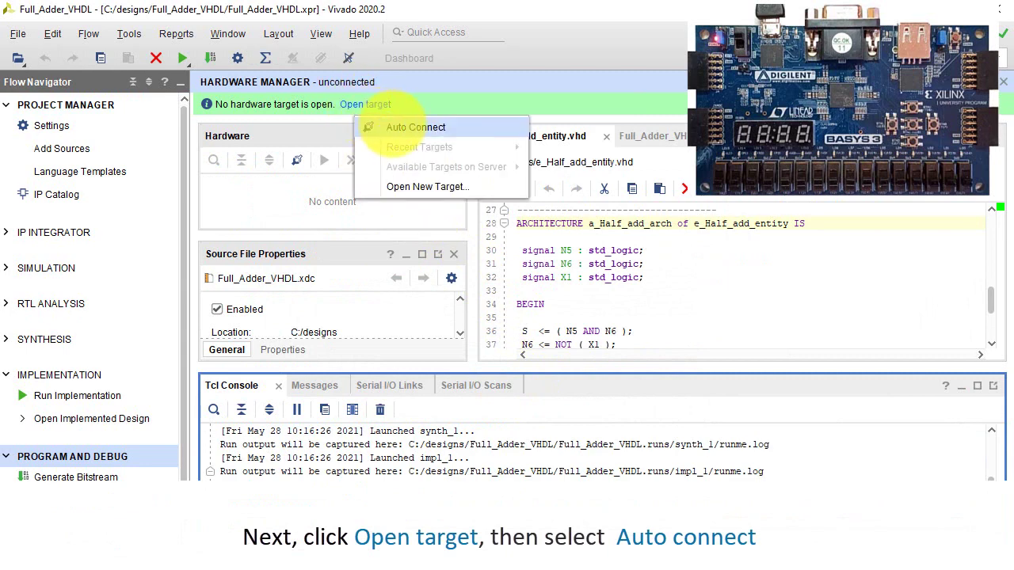
left_click(392, 127)
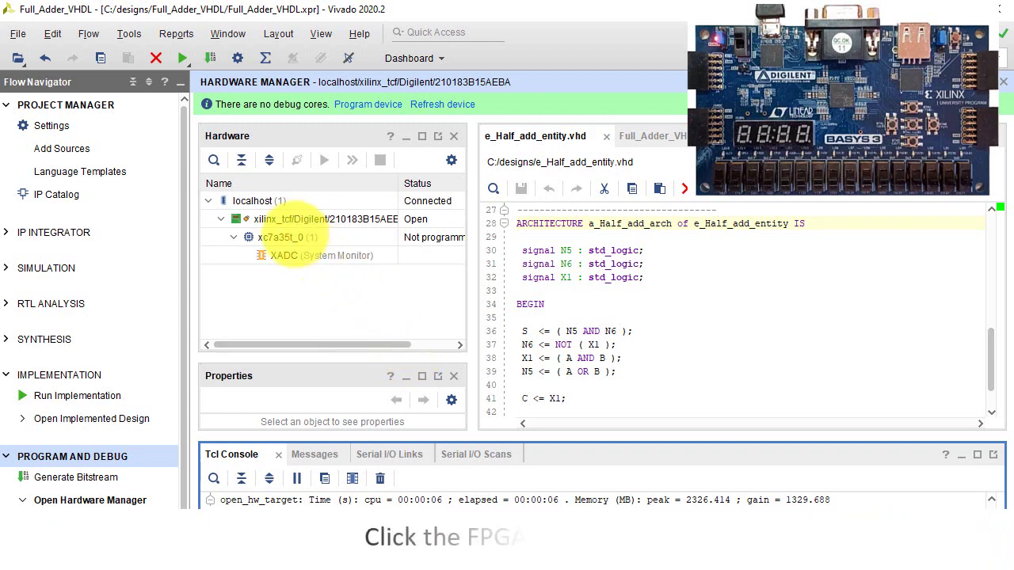
right_click(293, 236)
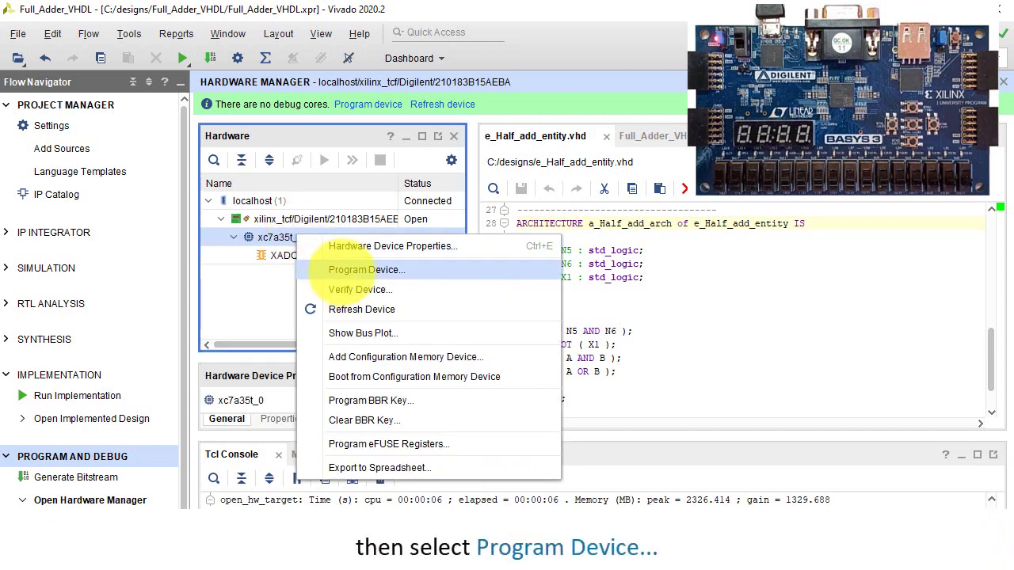
left_click(326, 270)
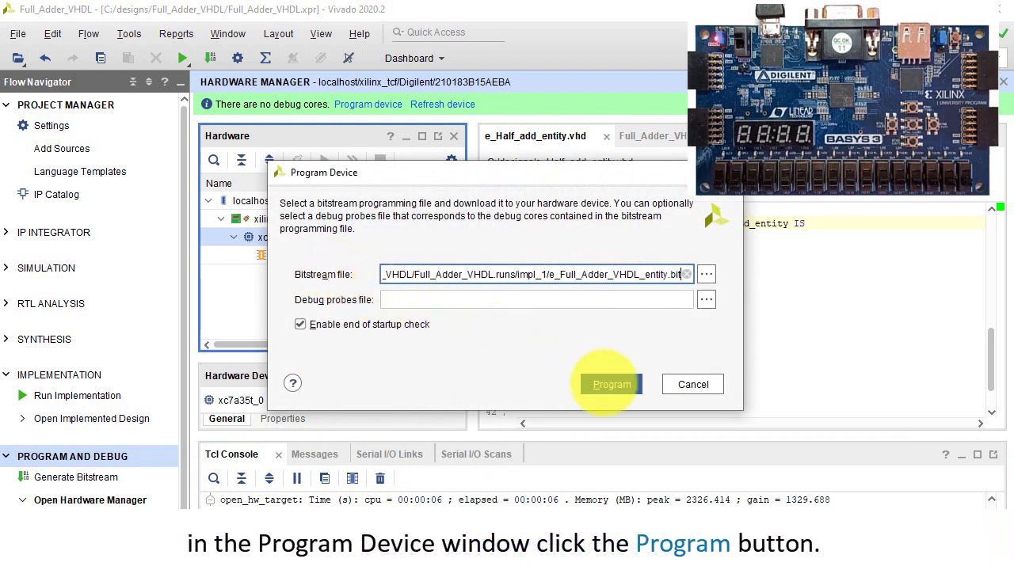
left_click(612, 384)
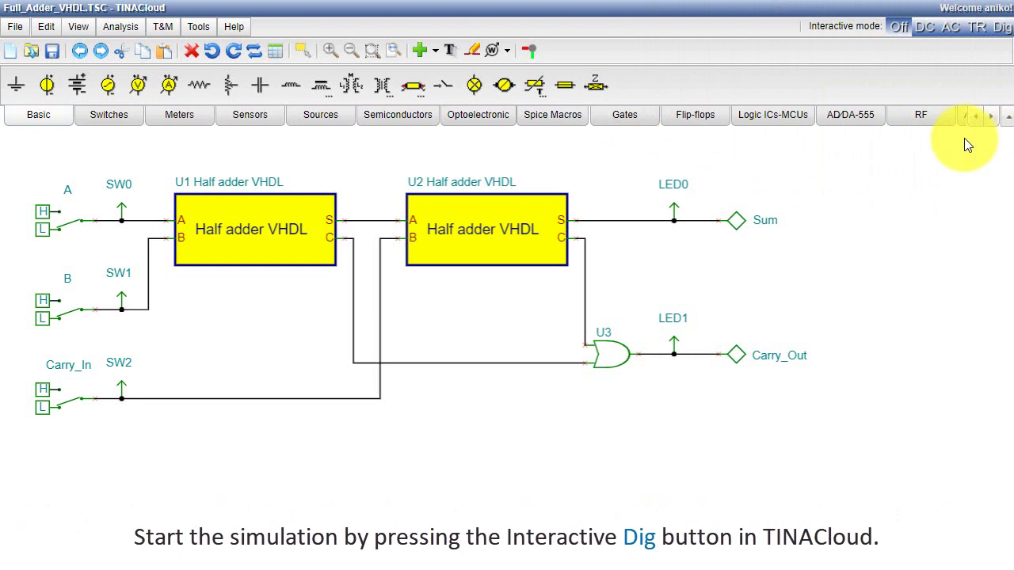
- Start the Interactive Dig simulation and toggle A and B through A-only, B-only, and A+B with Carry_In at L
left_click(1001, 32)
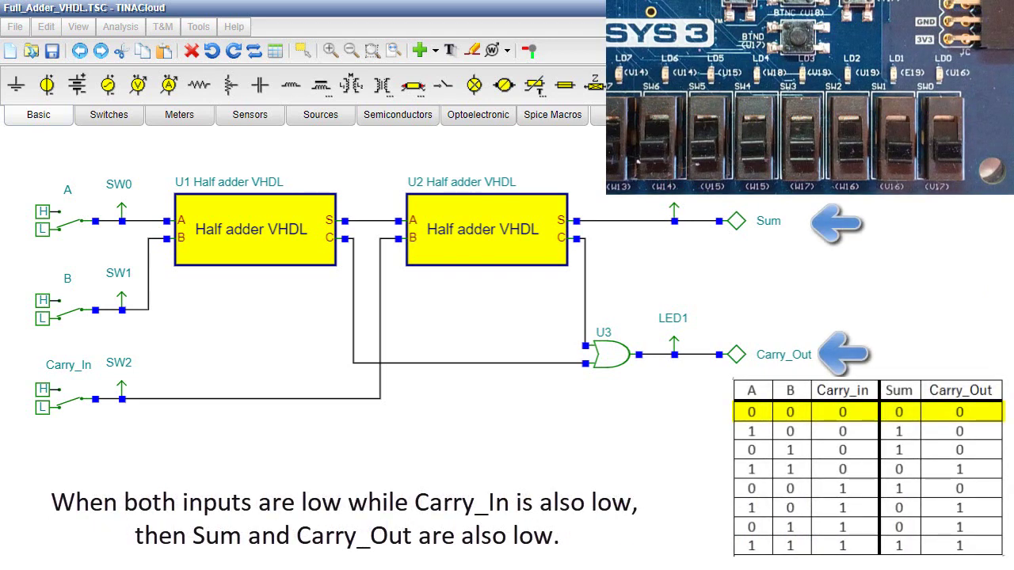
left_click(83, 229)
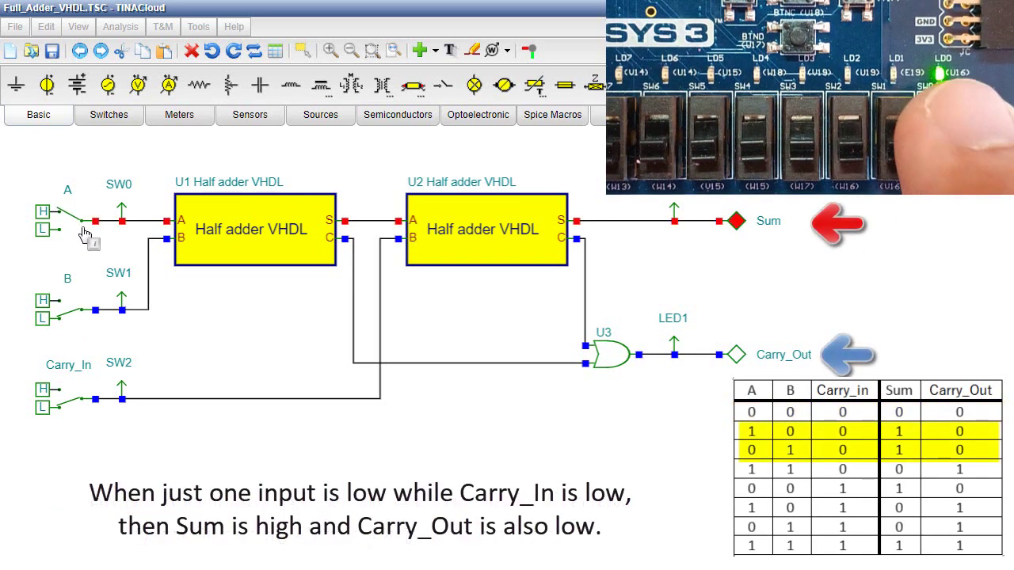
left_click(82, 228)
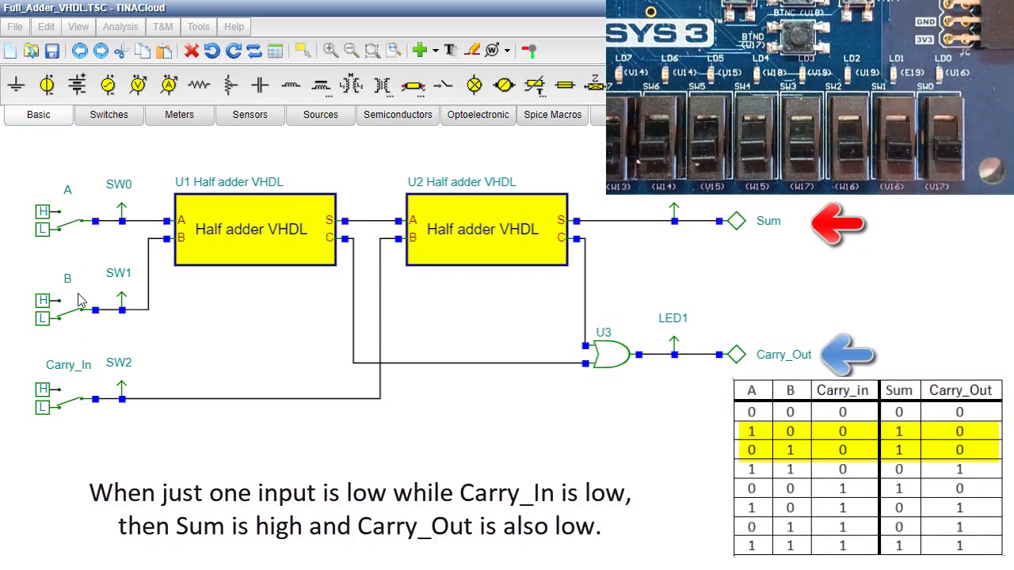
left_click(80, 317)
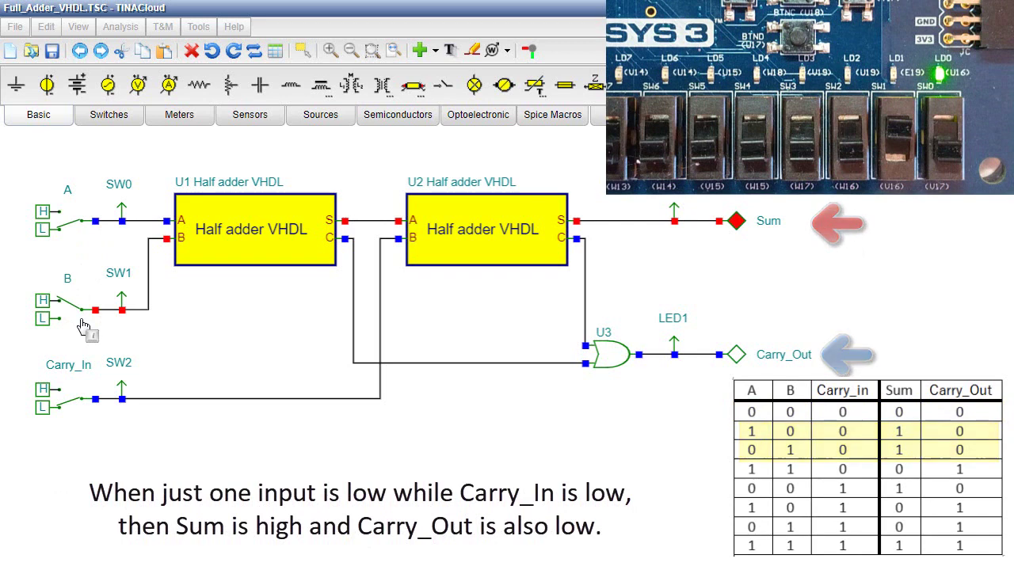
left_click(80, 229)
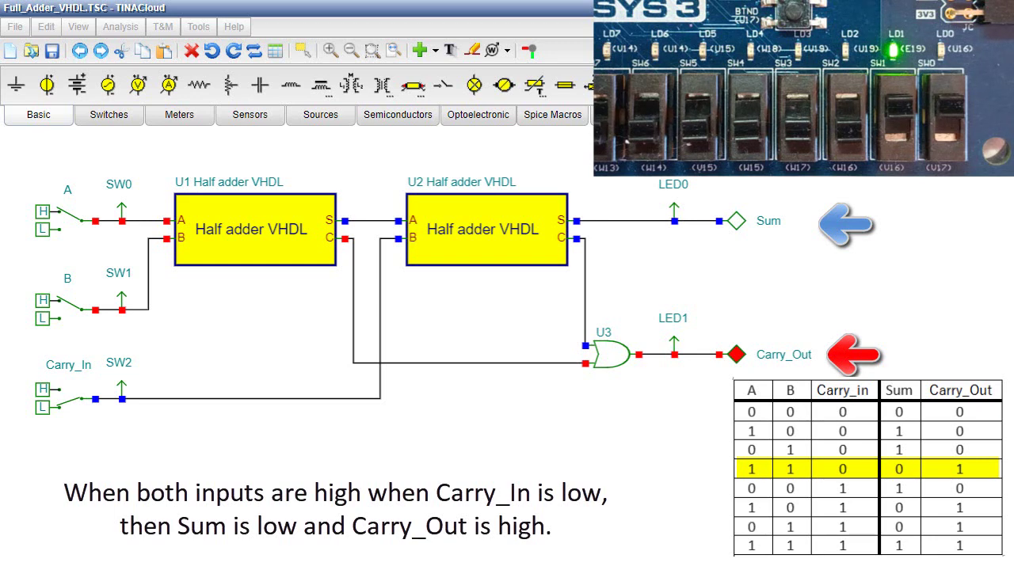
left_click(80, 229)
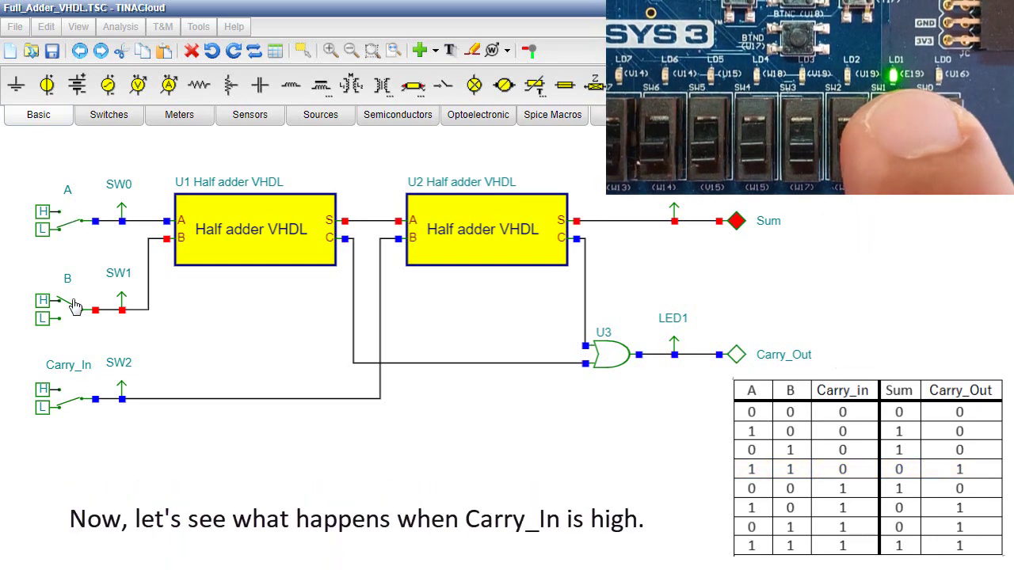
- Reset B, set Carry_In to H, then step A and B through A-only, B-only, and A+B
left_click(77, 308)
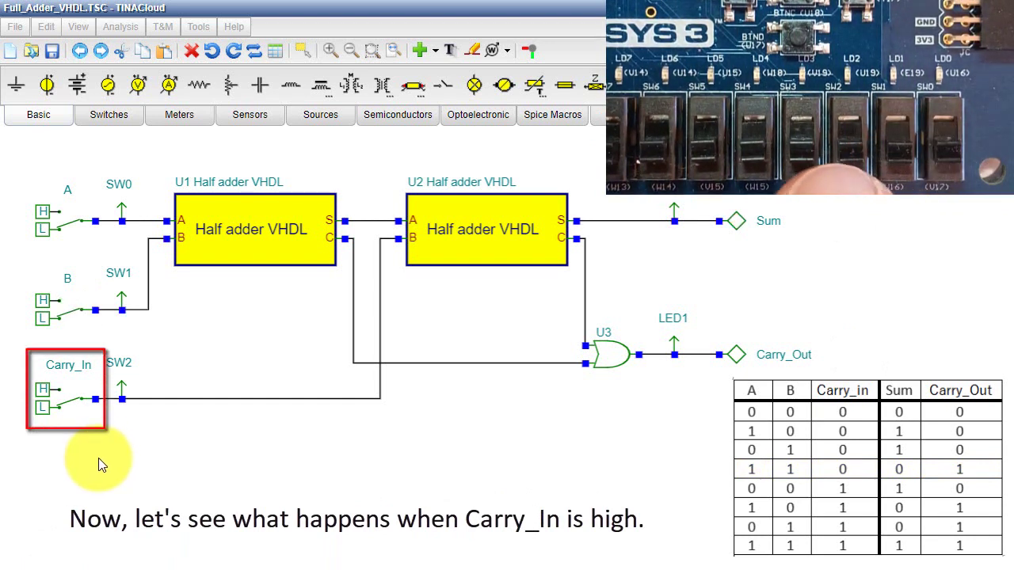
left_click(84, 402)
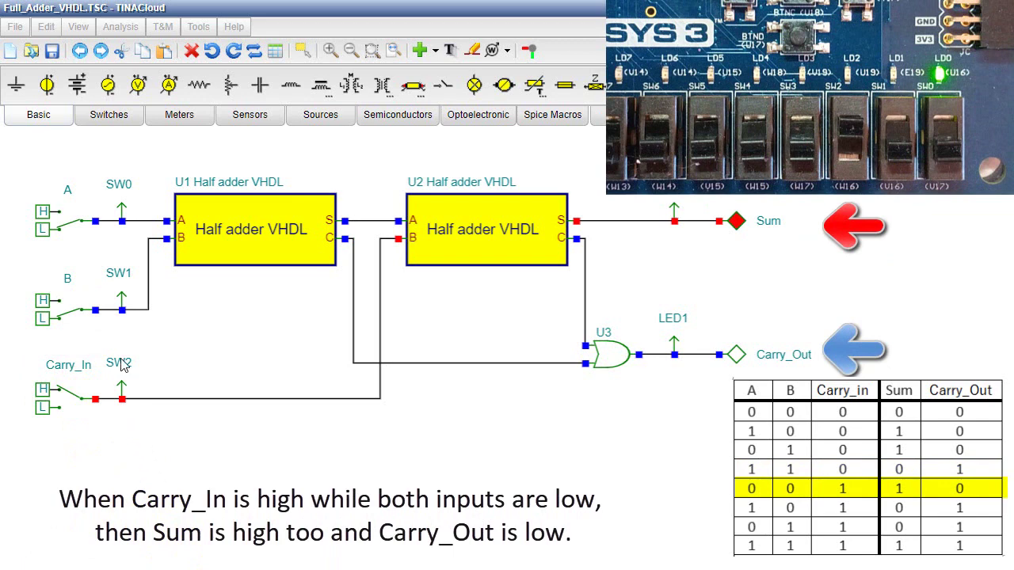
left_click(82, 229)
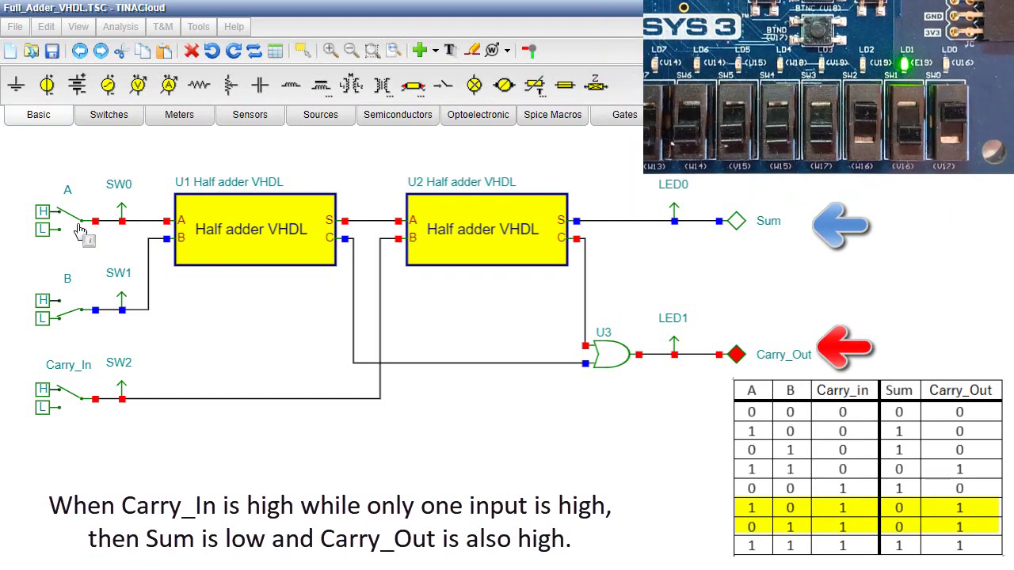
left_click(81, 229)
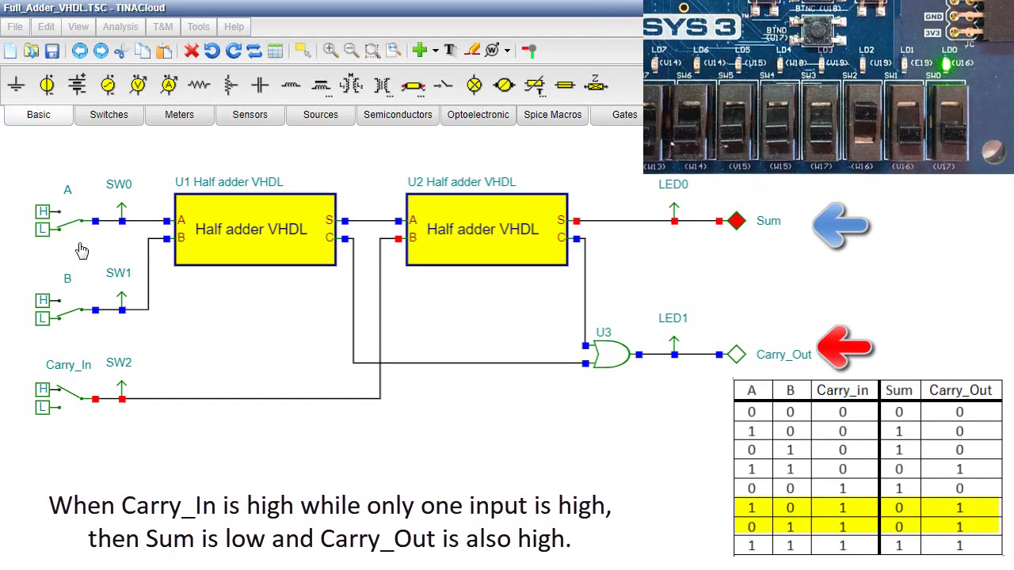
left_click(80, 301)
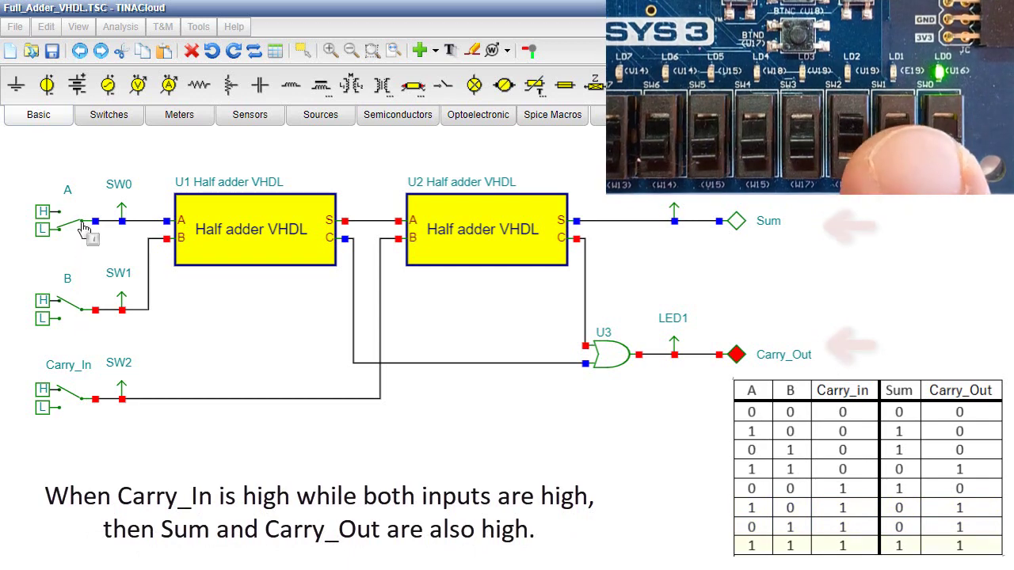
left_click(82, 225)
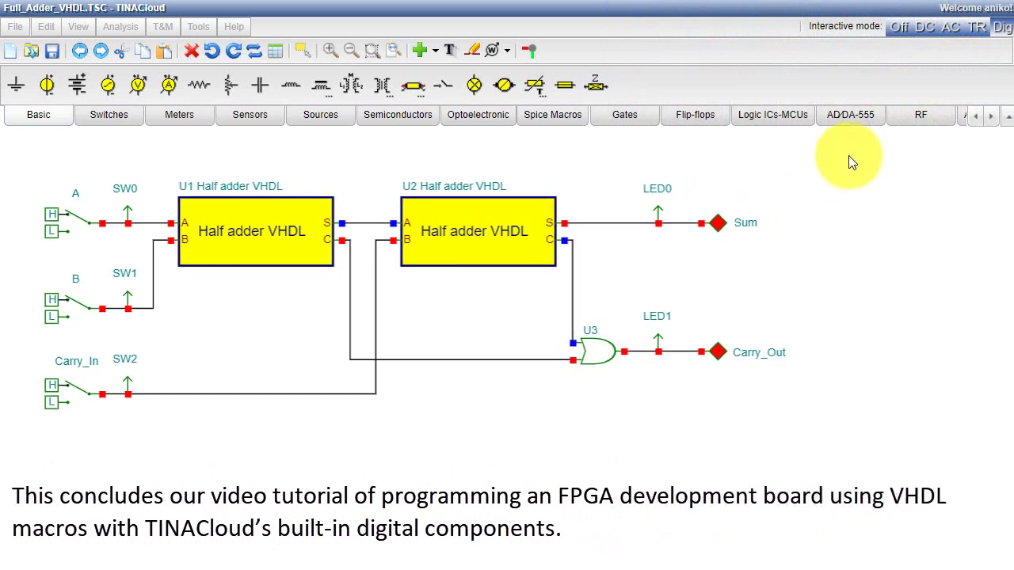
- Turn the interactive digital simulation Off, returning the full adder schematic to editing mode
left_click(902, 29)
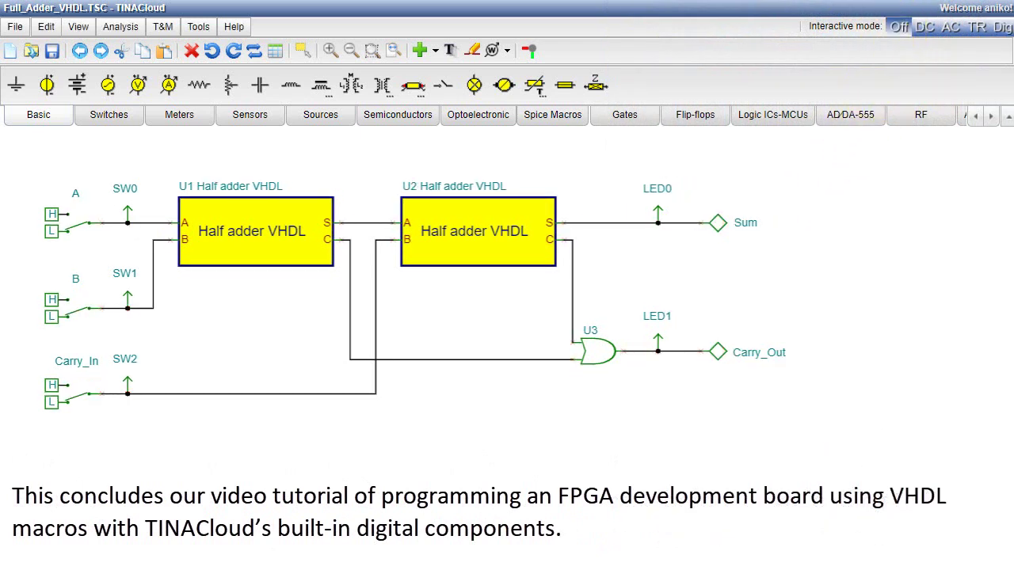